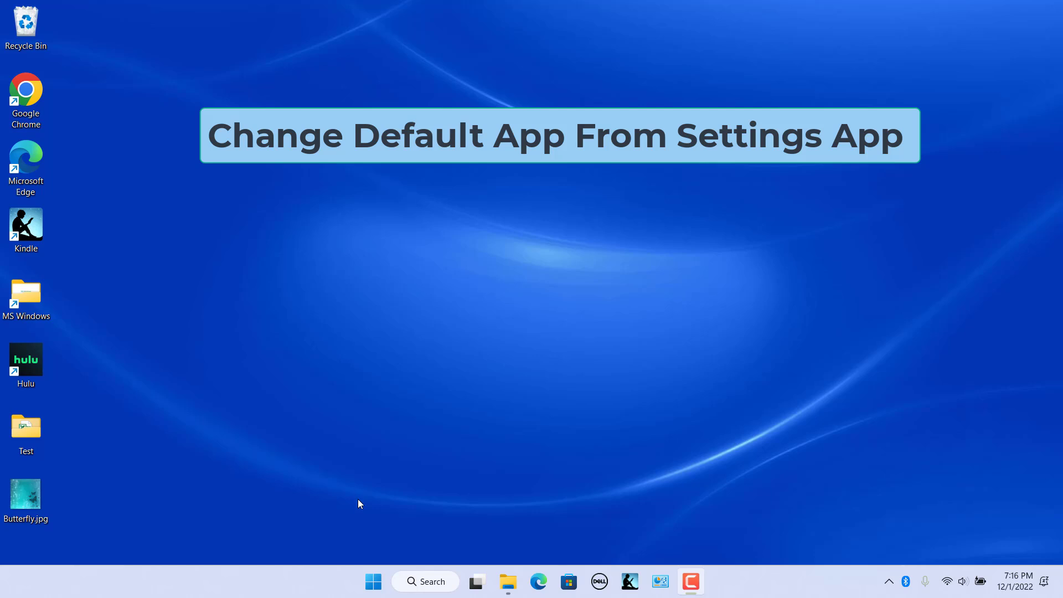
# - Launch Settings from Start and go to Apps > Default apps
pyautogui.click(377, 585)
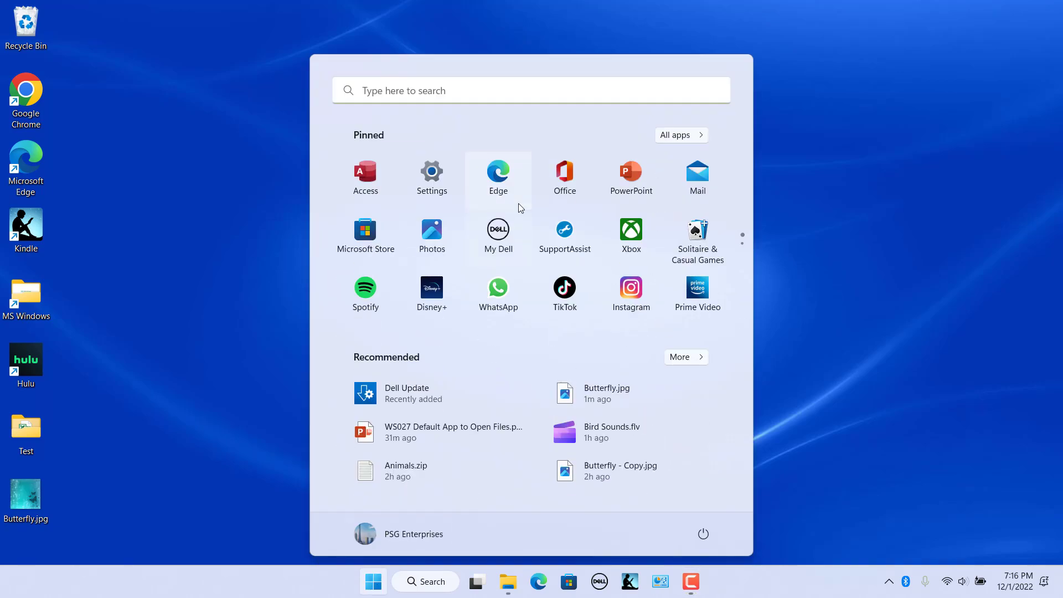
pyautogui.click(442, 182)
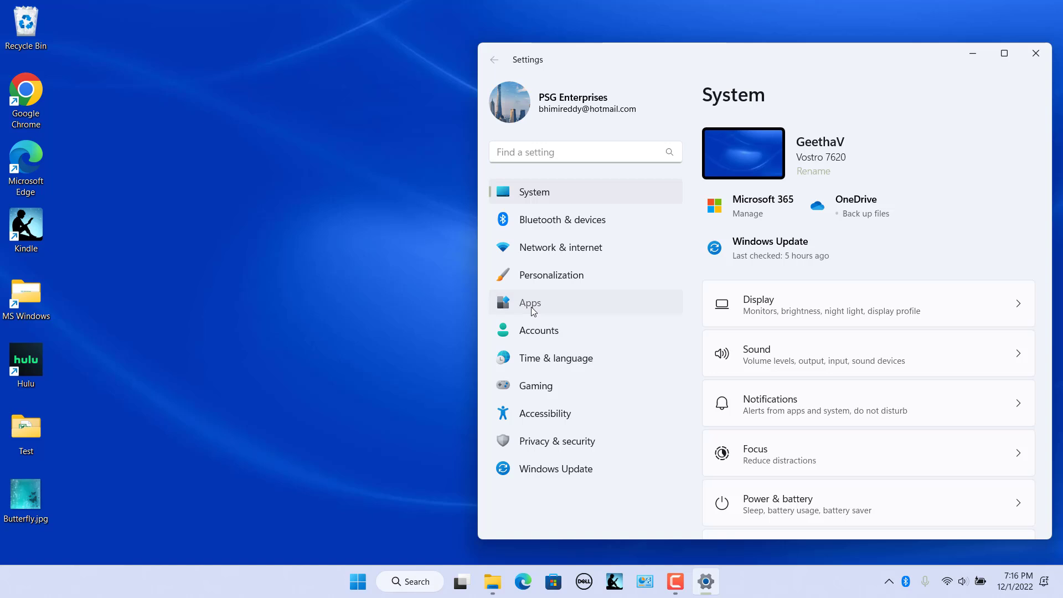
pyautogui.click(533, 312)
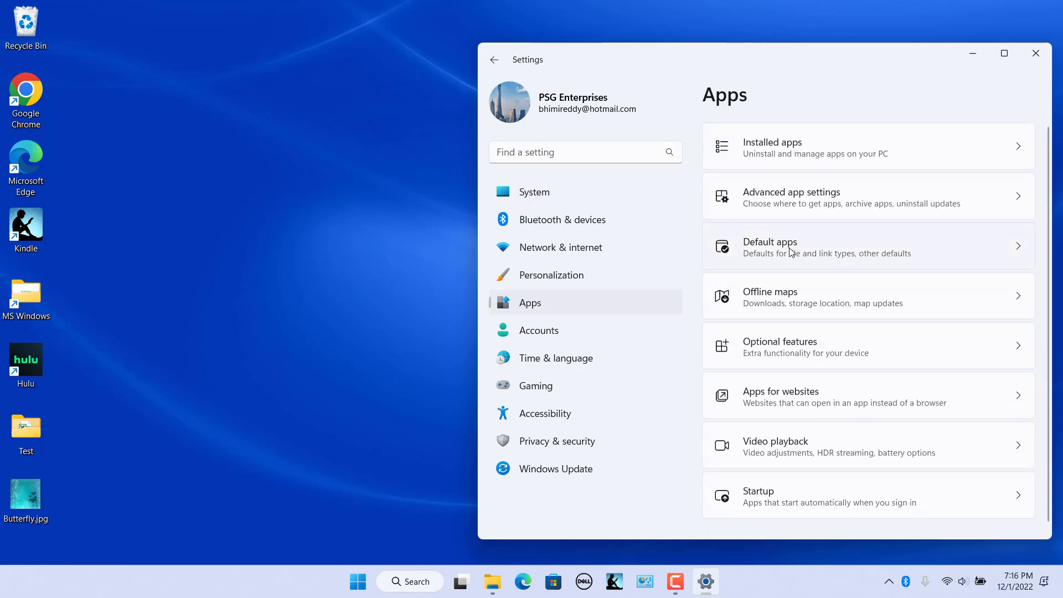
pyautogui.click(791, 252)
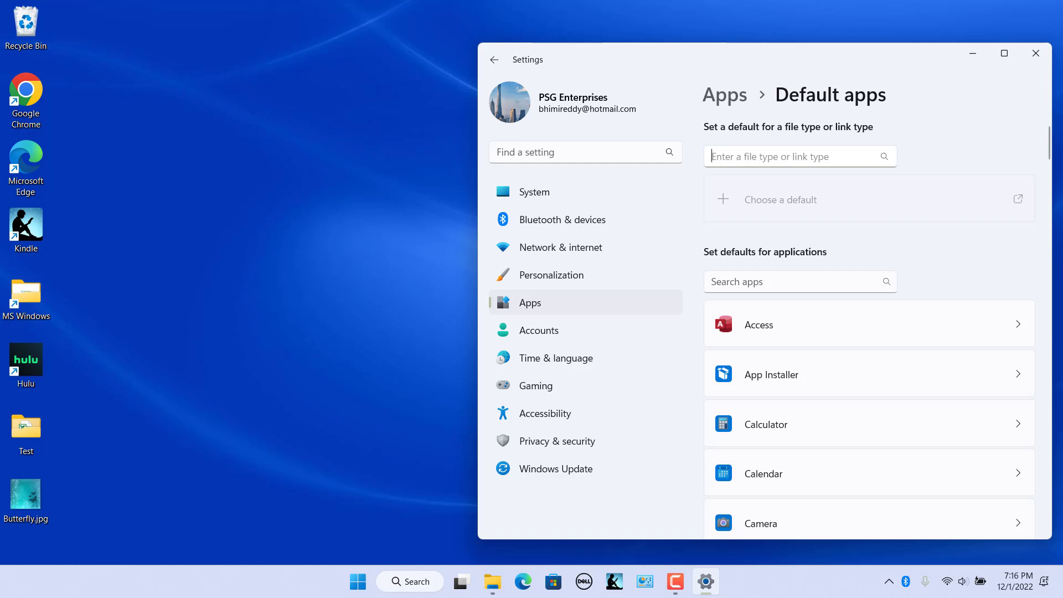
# - Search the file types for .mp3 and open its Media Player default-app chooser
pyautogui.write('.mp3')
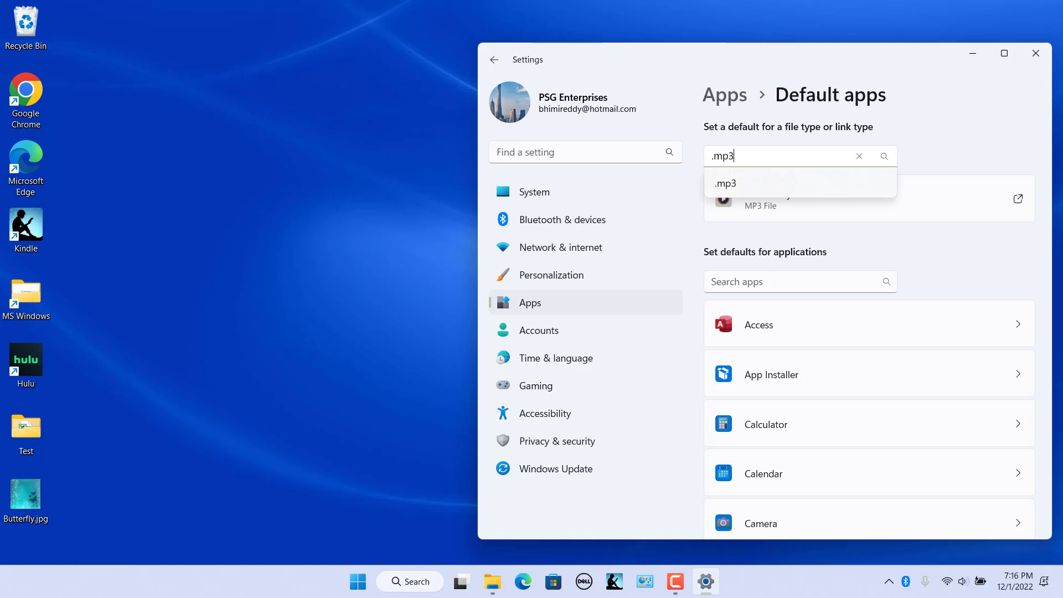
pyautogui.click(910, 122)
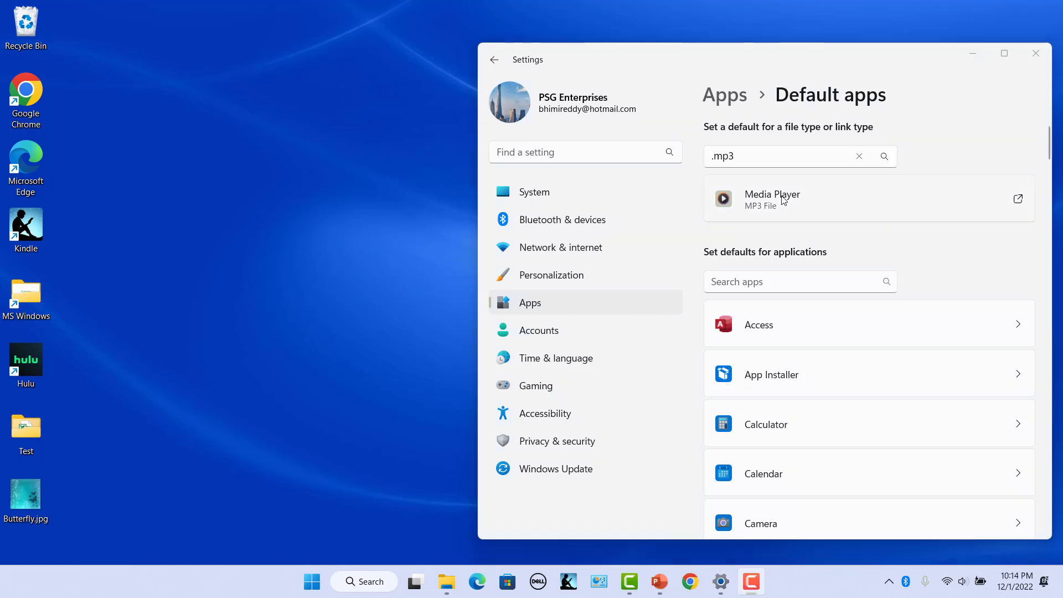
pyautogui.click(784, 201)
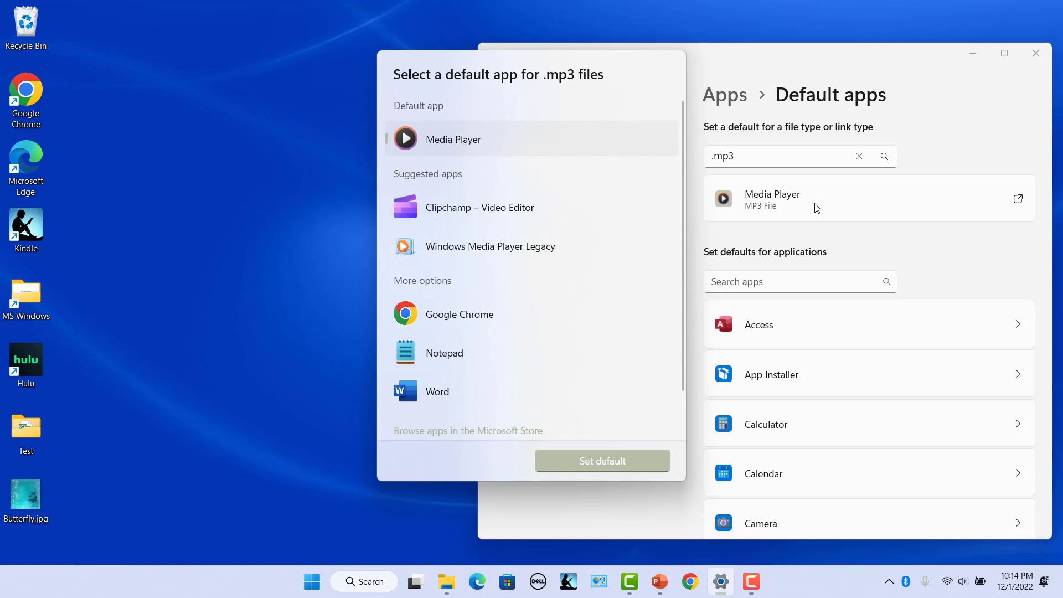
# - Select Clipchamp – Video Editor, then browse the Microsoft Store for more mp3 apps
pyautogui.click(523, 209)
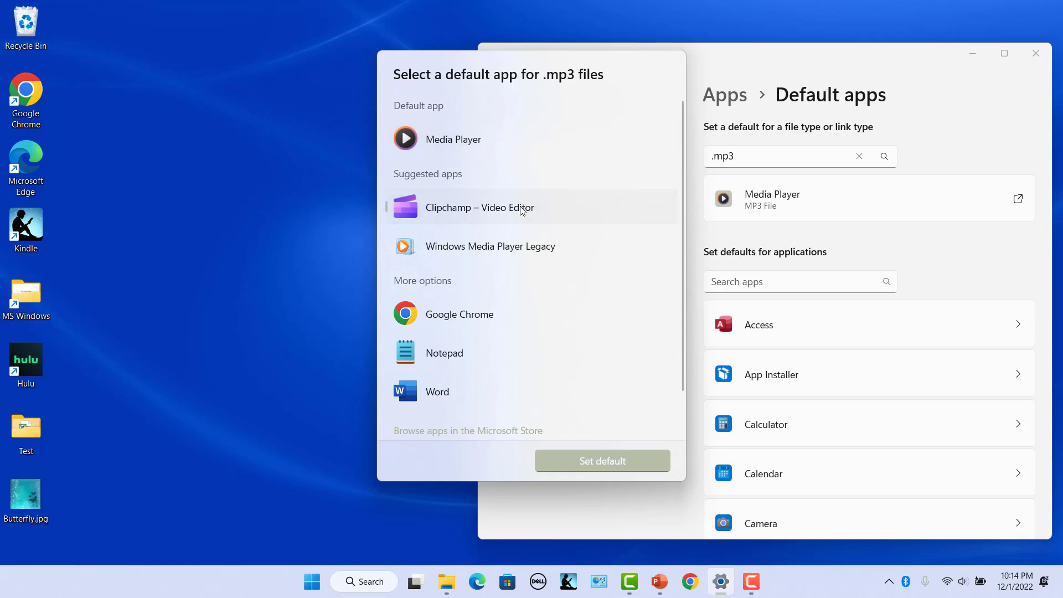
pyautogui.scroll(-1, 610, 387)
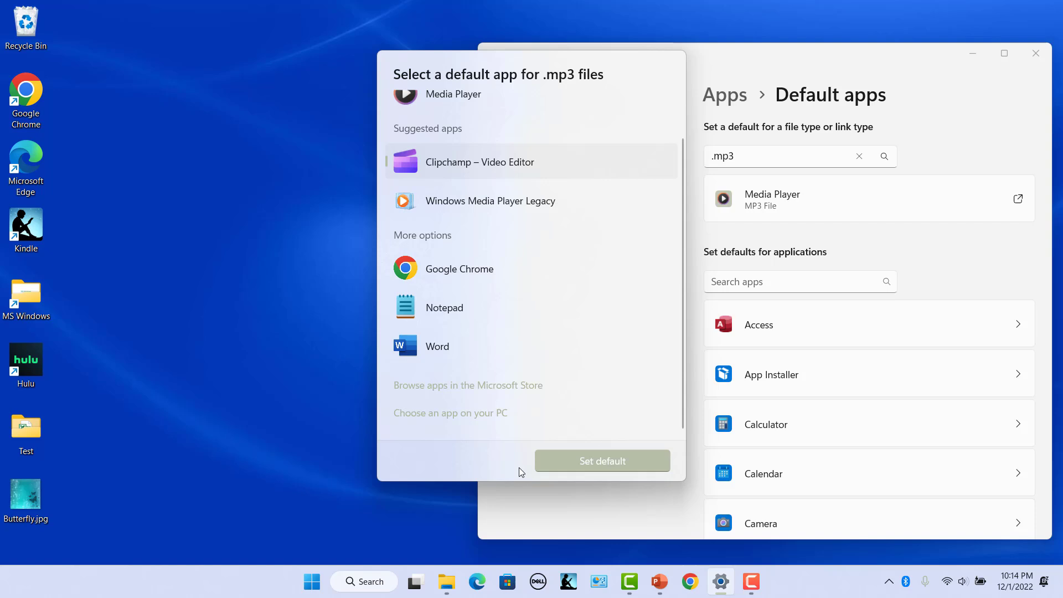
pyautogui.click(504, 385)
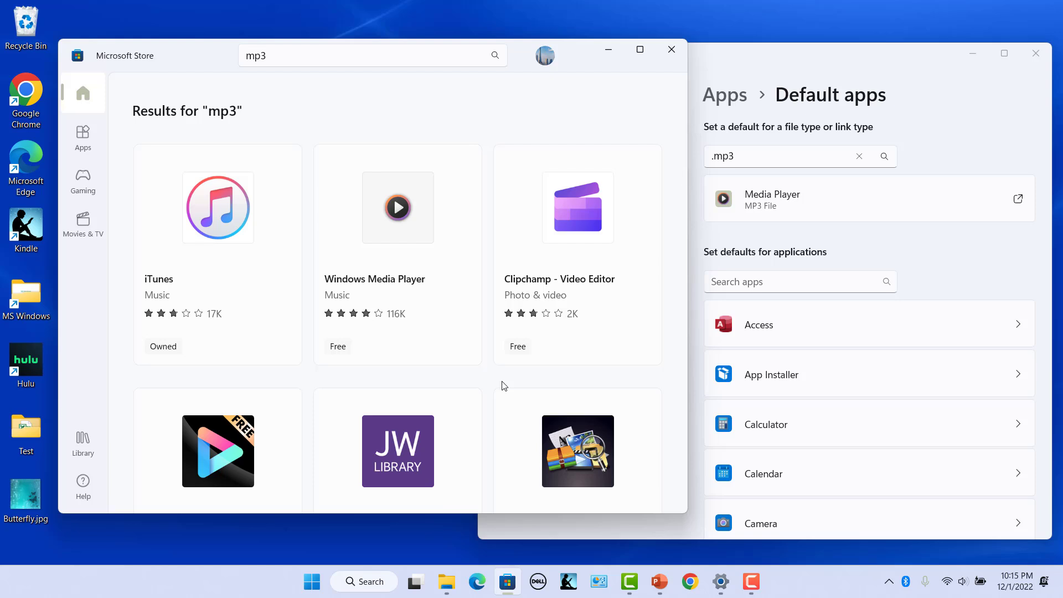
# - Close Microsoft Store to return to the .mp3 default-app chooser
pyautogui.click(672, 49)
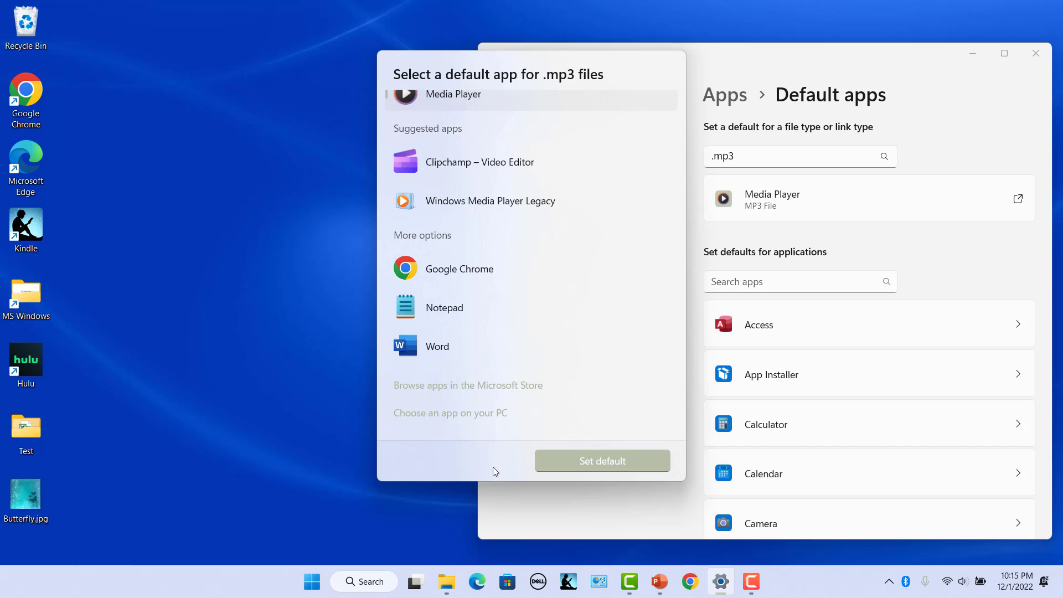
# - Browse Program Files via 'Choose an app on your PC', then back out, keeping Media Player for .mp3
pyautogui.click(491, 419)
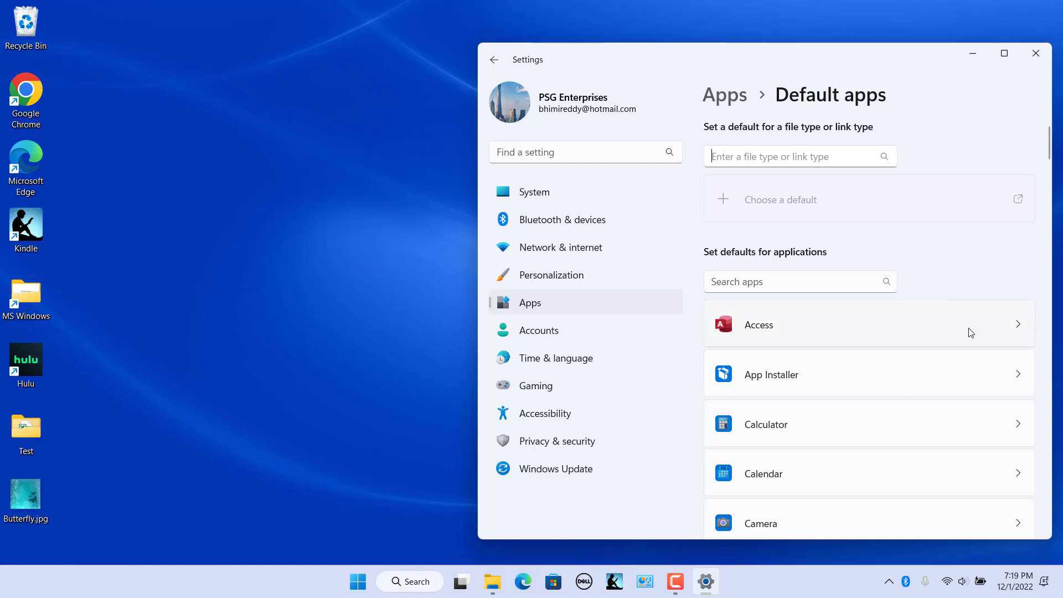
pyautogui.scroll(-4, 972, 333)
pyautogui.scroll(4, 971, 333)
# - Search apps for 'Media', open Media Player and set .3g2 files to Clipchamp – Video Editor
pyautogui.click(792, 286)
pyautogui.write('Media')
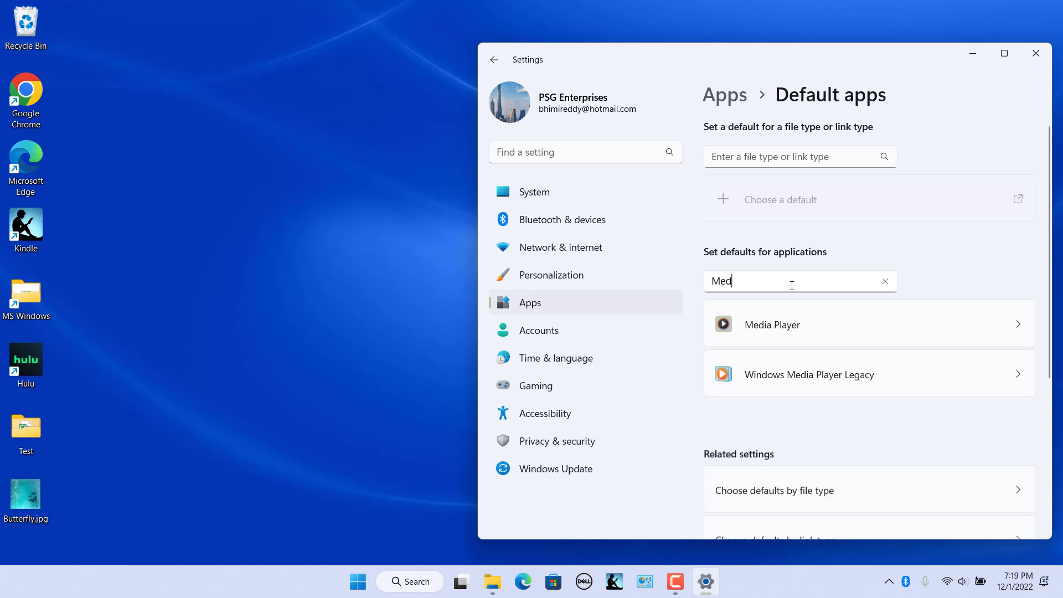
pyautogui.click(785, 334)
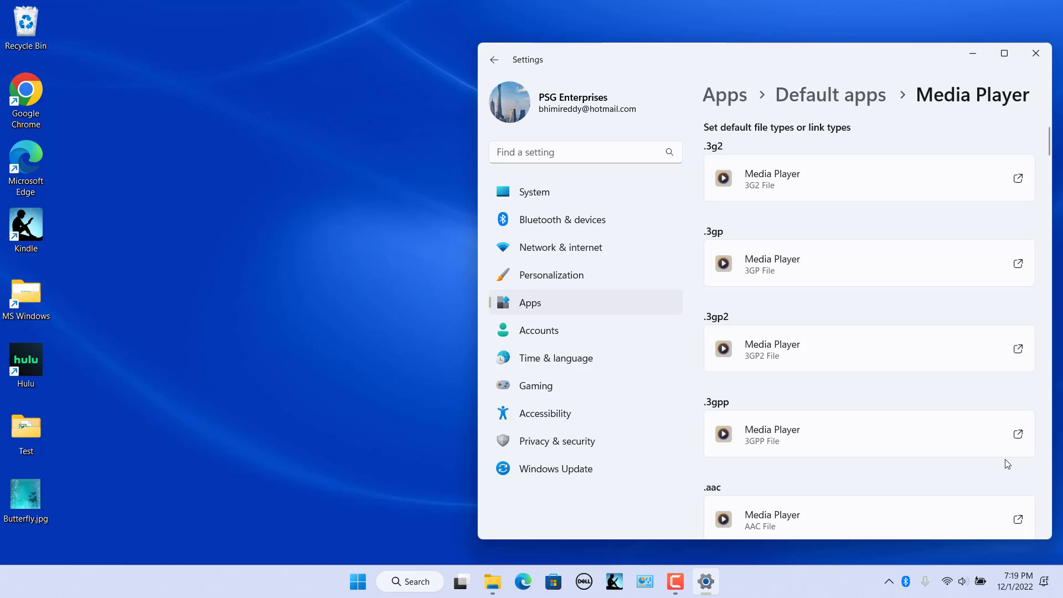
pyautogui.click(857, 178)
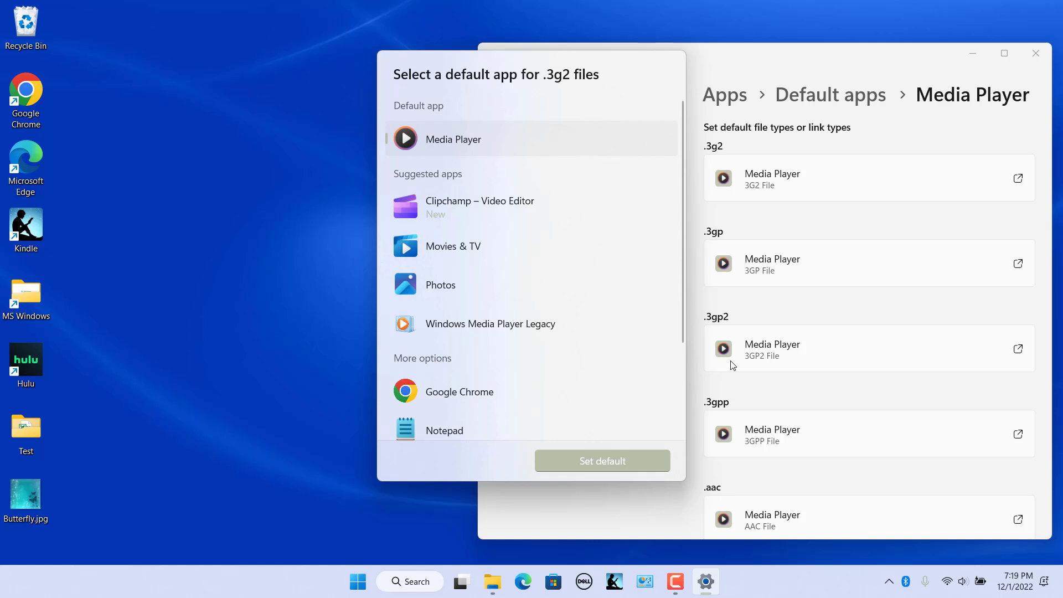
pyautogui.click(479, 207)
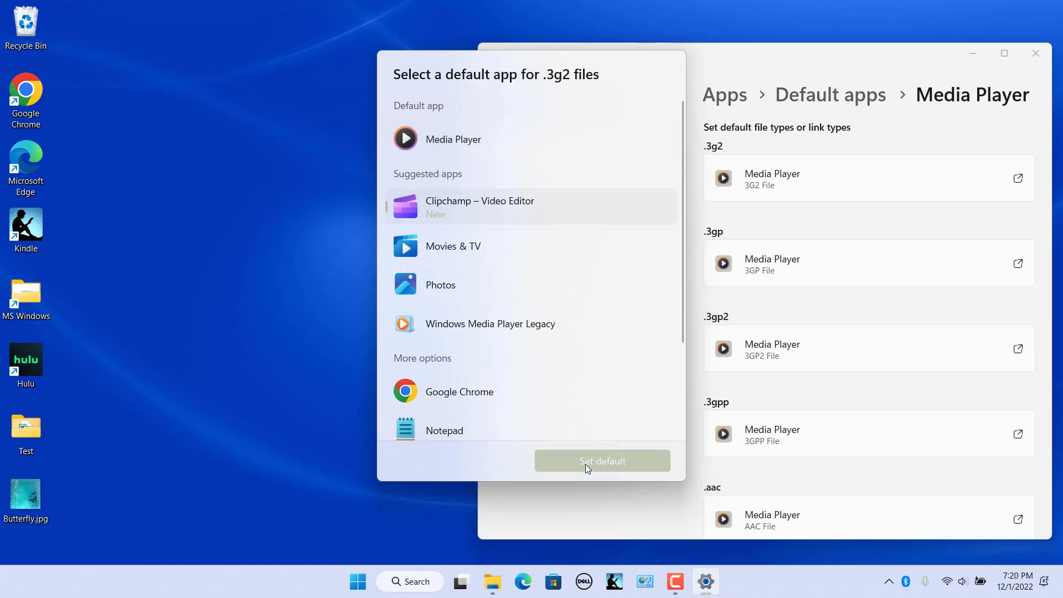
pyautogui.click(586, 462)
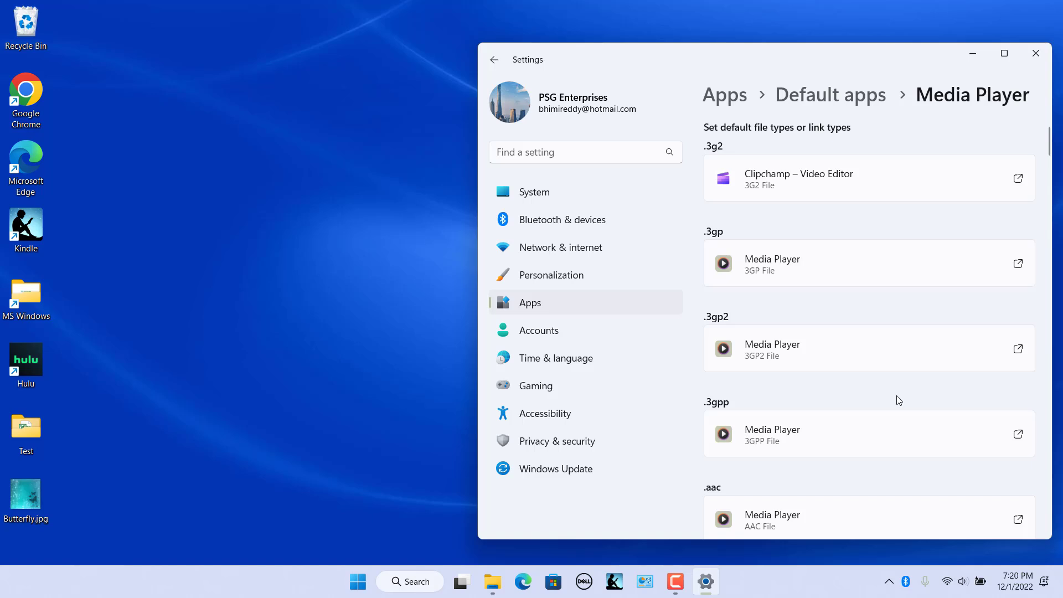
pyautogui.click(864, 264)
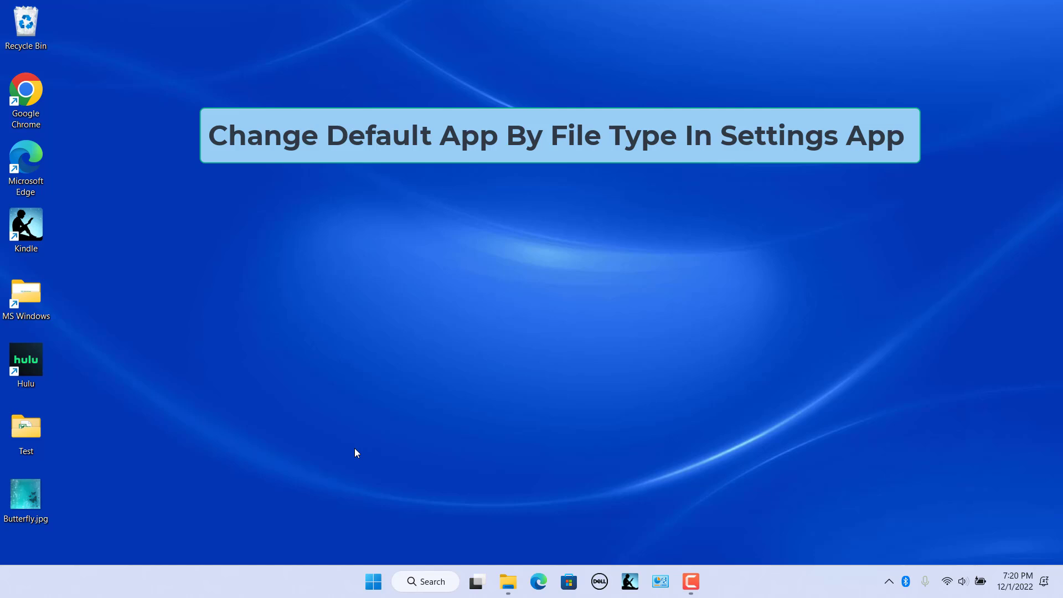
# - Reopen Settings at Apps > Default apps
pyautogui.click(374, 581)
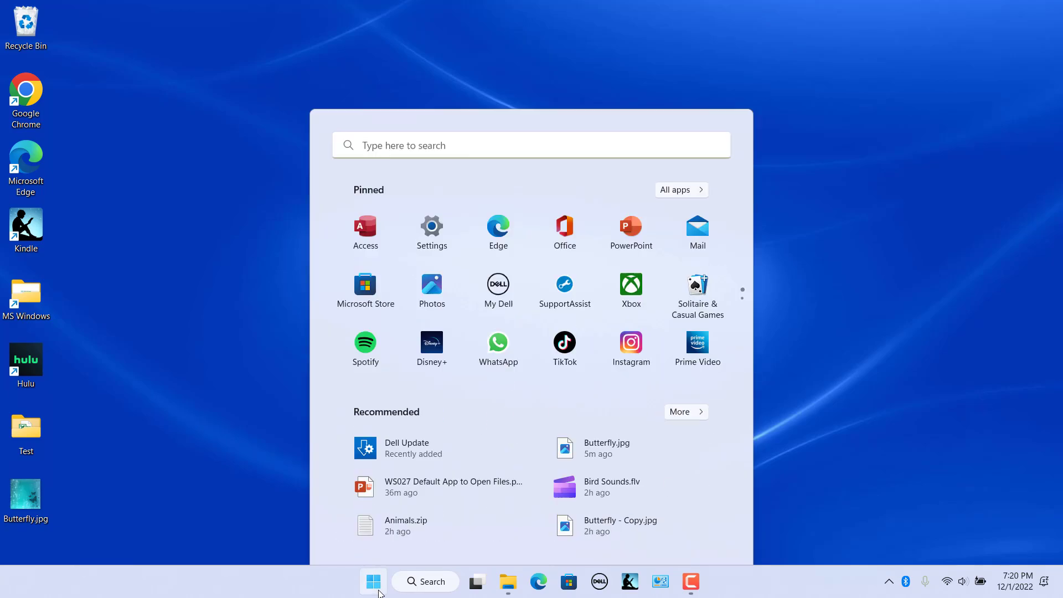
pyautogui.click(432, 302)
pyautogui.click(540, 308)
pyautogui.click(748, 246)
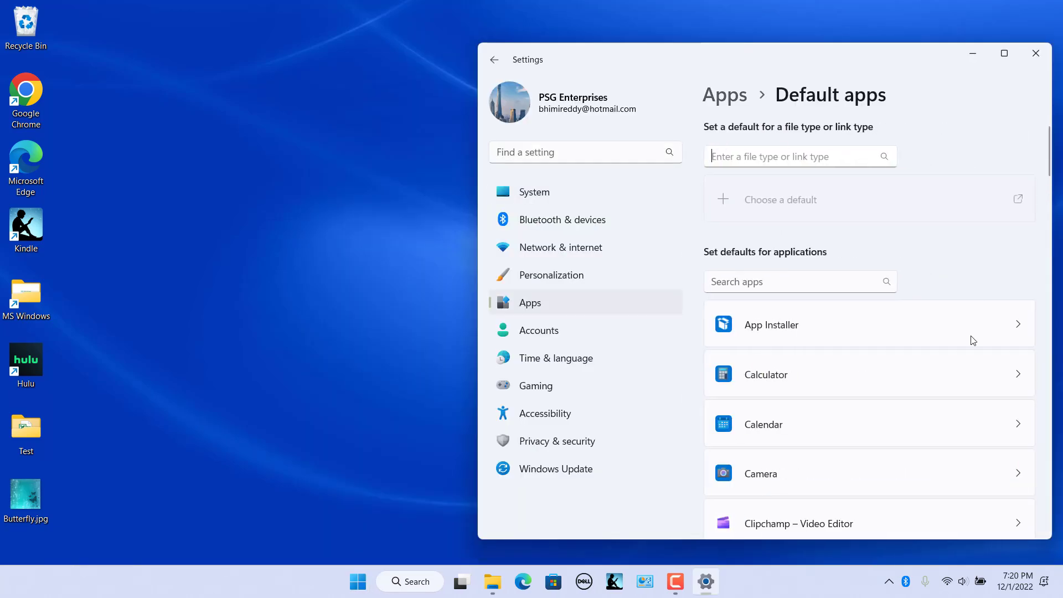
# - Under 'Choose defaults by file type', search .jpg to find Photos as its default
pyautogui.scroll(-5, 974, 354)
pyautogui.scroll(-15, 976, 382)
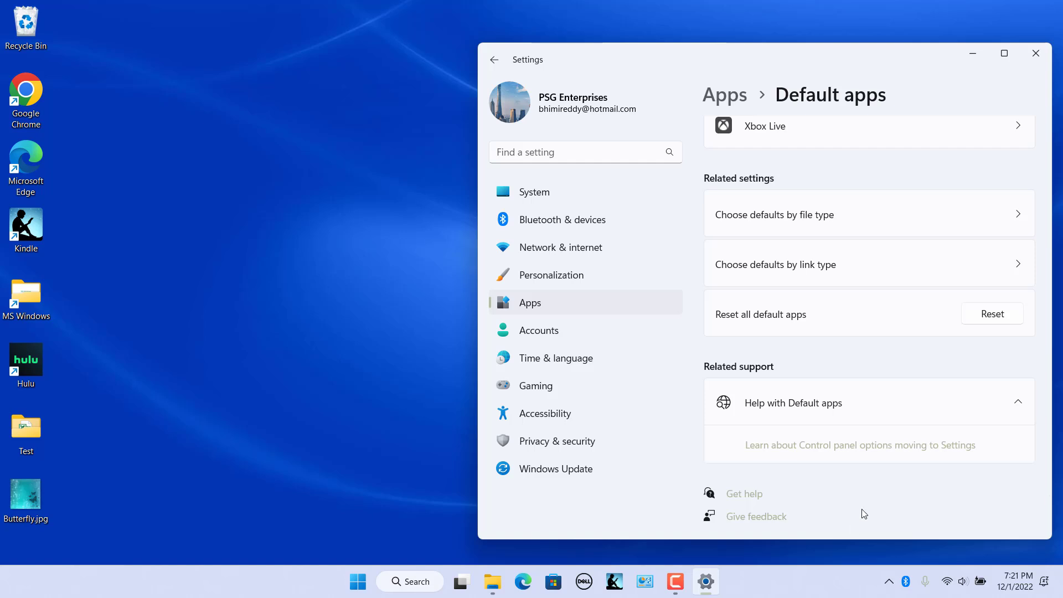
pyautogui.click(829, 216)
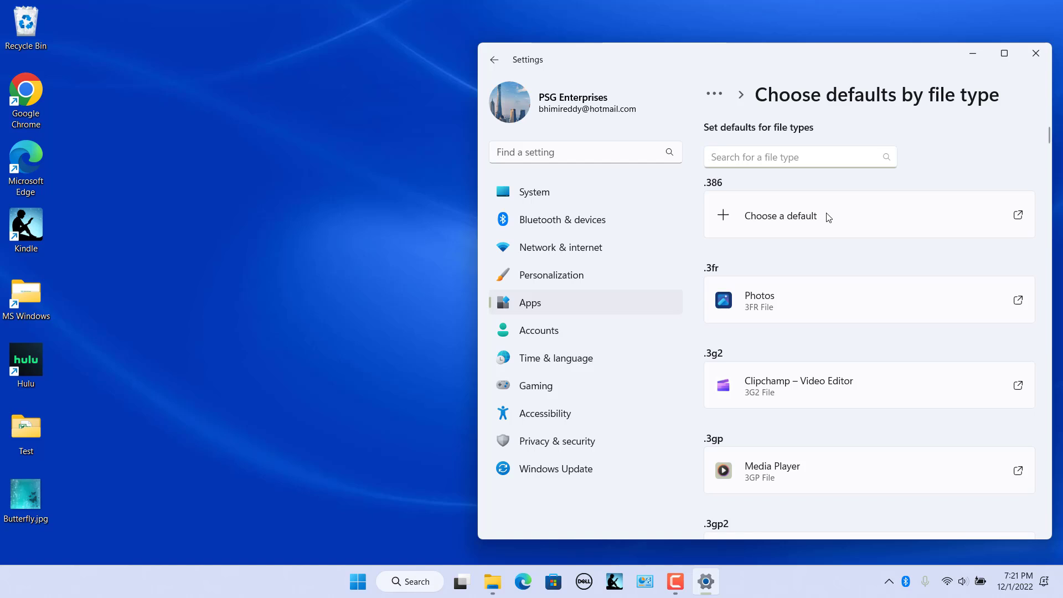
pyautogui.scroll(-2, 928, 355)
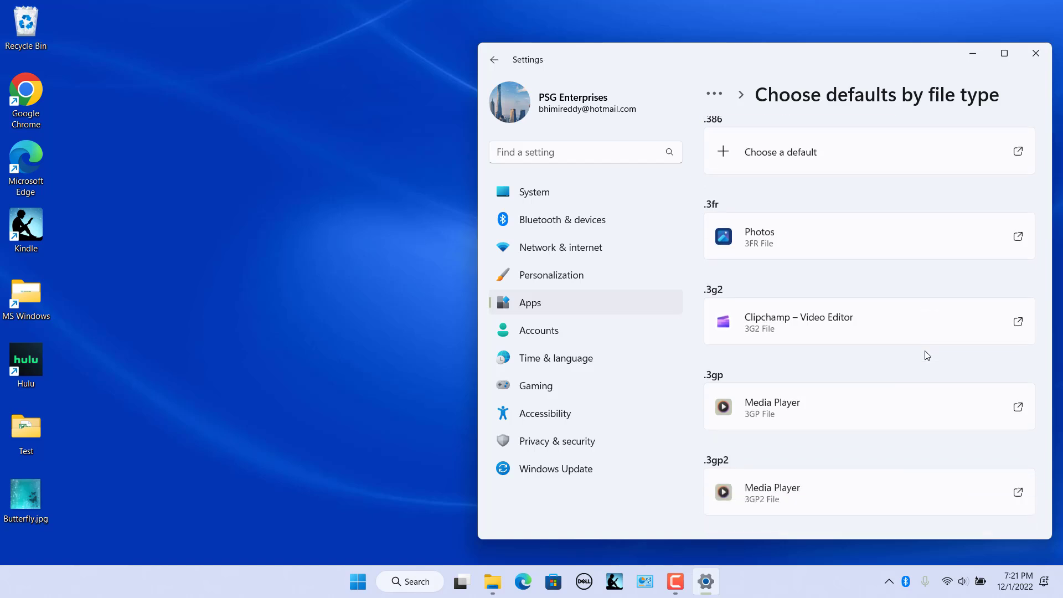
pyautogui.scroll(-2, 928, 355)
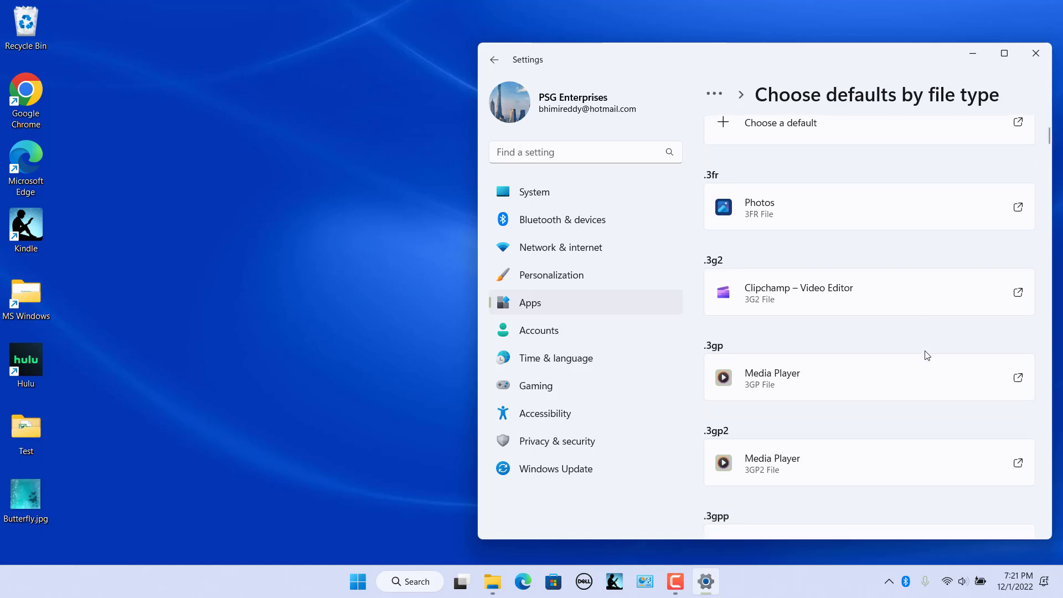
pyautogui.scroll(4, 733, 160)
pyautogui.click(734, 160)
pyautogui.write('.jpg')
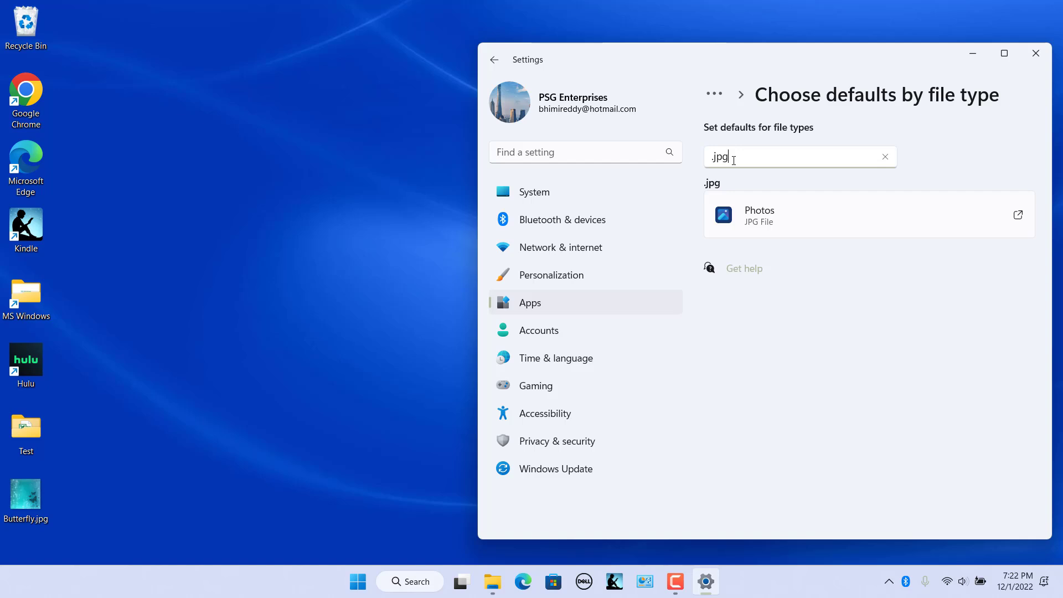
# - Open the .jpg default-app chooser and review the apps, leaving Photos selected
pyautogui.click(765, 221)
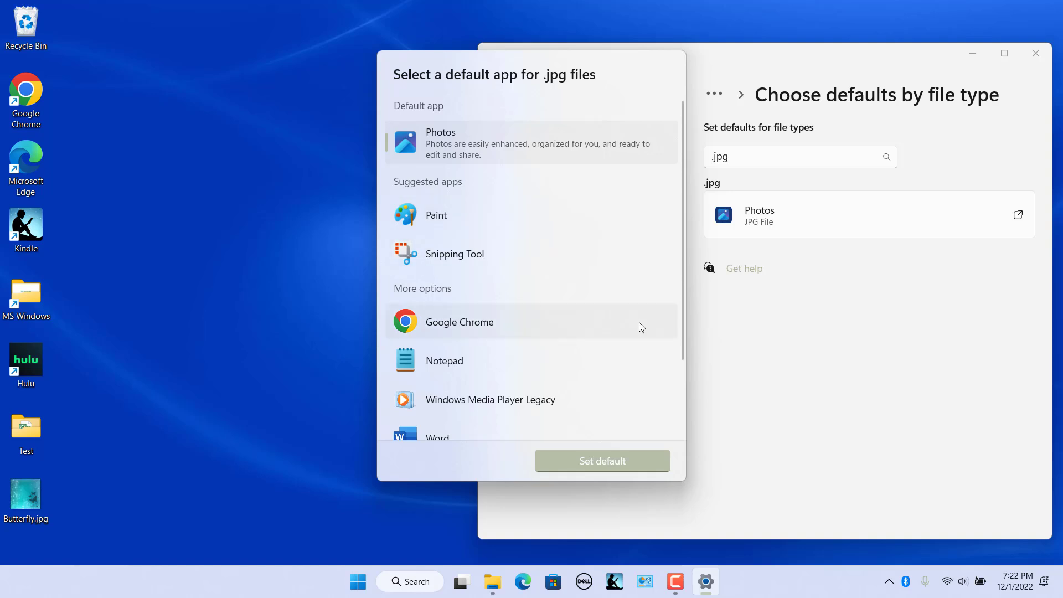
pyautogui.scroll(-3, 641, 327)
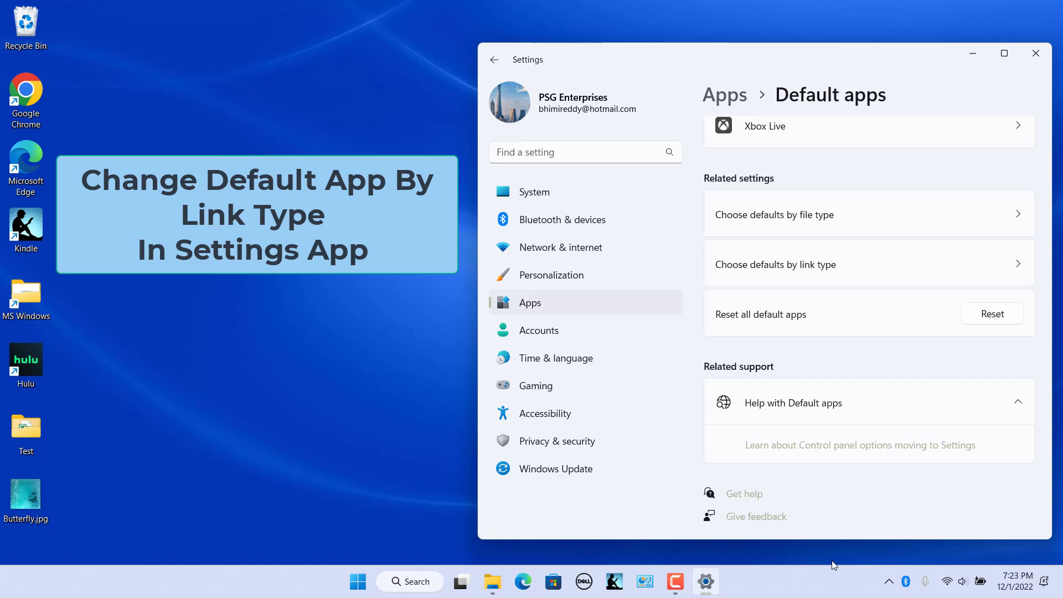
# - Under 'Choose defaults by link type', search 'ftp' and open the Microsoft Edge FTP app choice
pyautogui.click(796, 266)
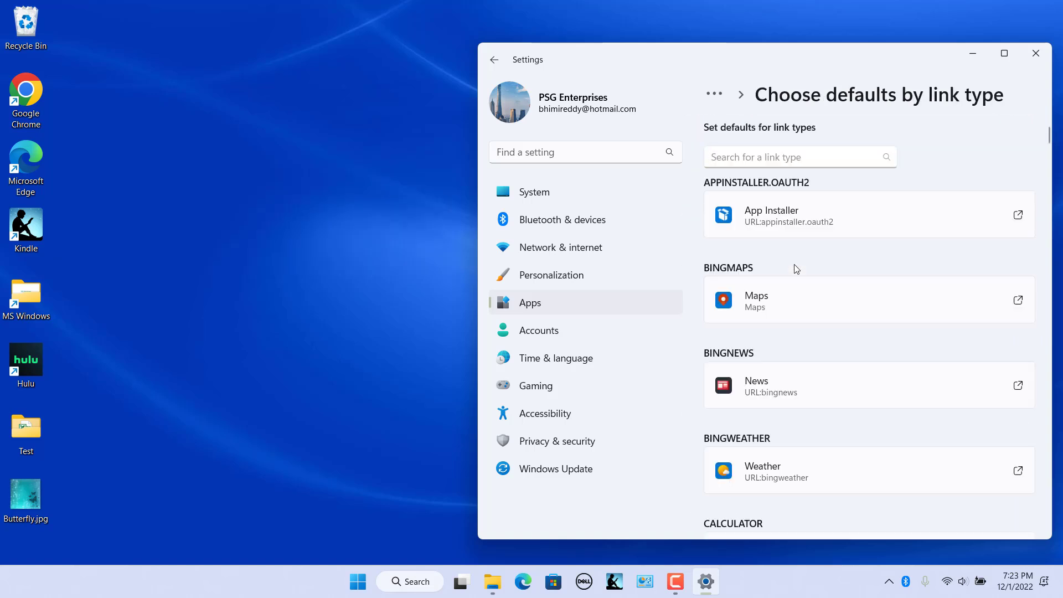
pyautogui.scroll(-8, 933, 399)
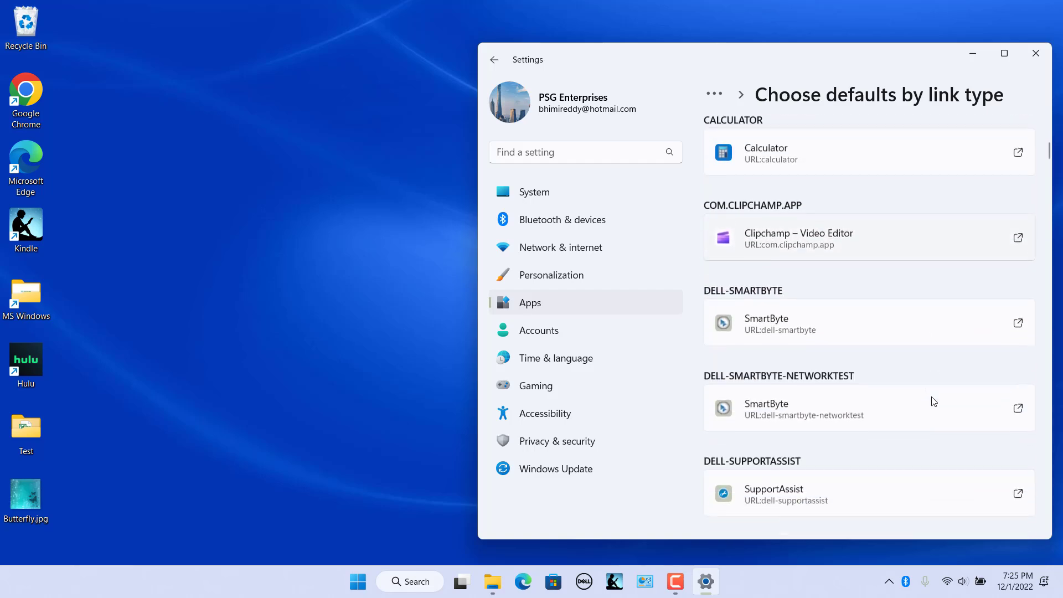
pyautogui.scroll(-5, 934, 400)
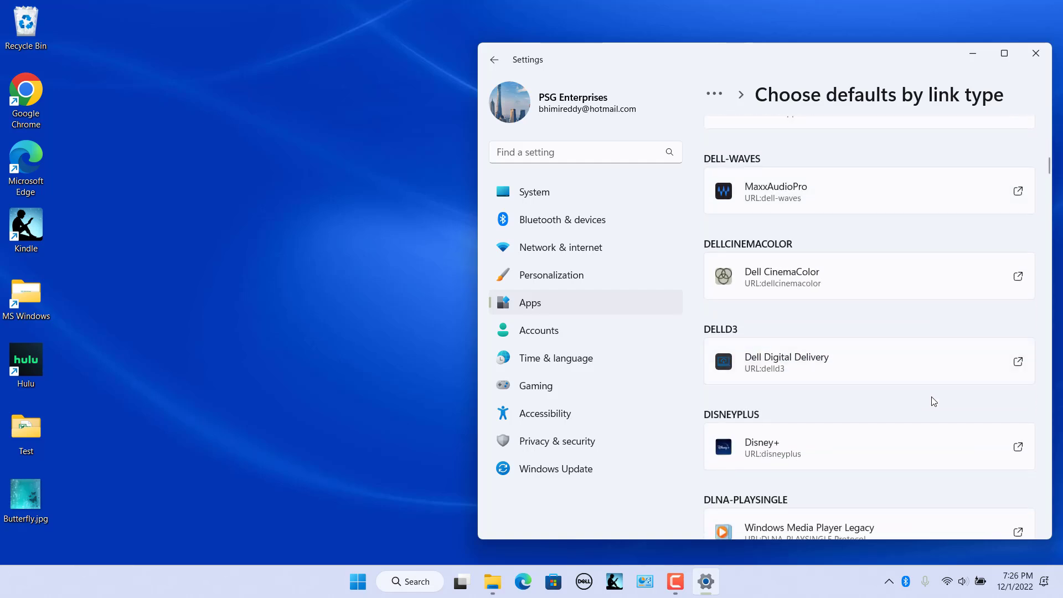
pyautogui.scroll(13, 934, 399)
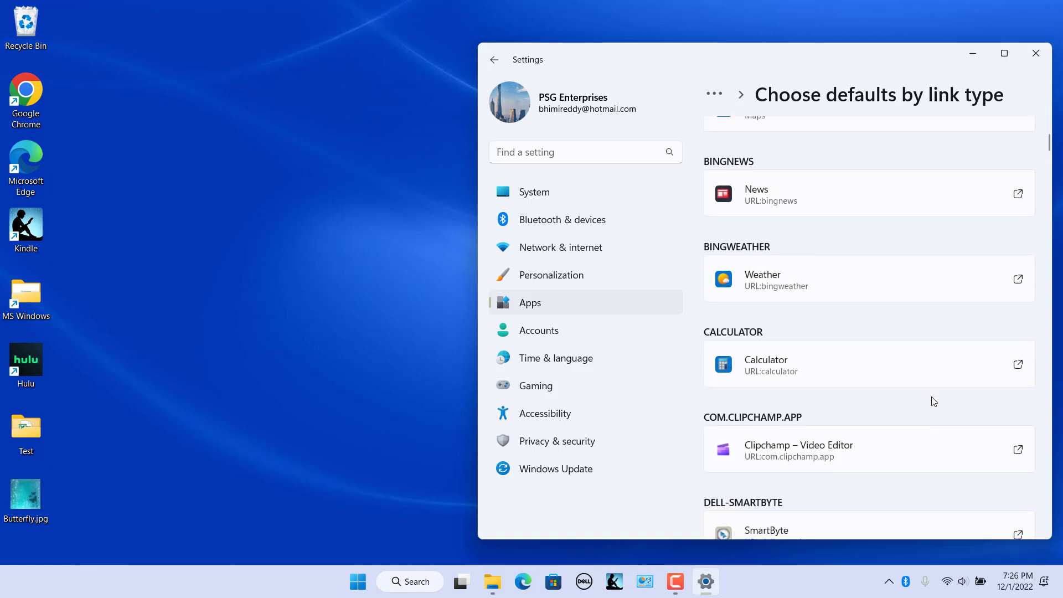
pyautogui.write('ftp')
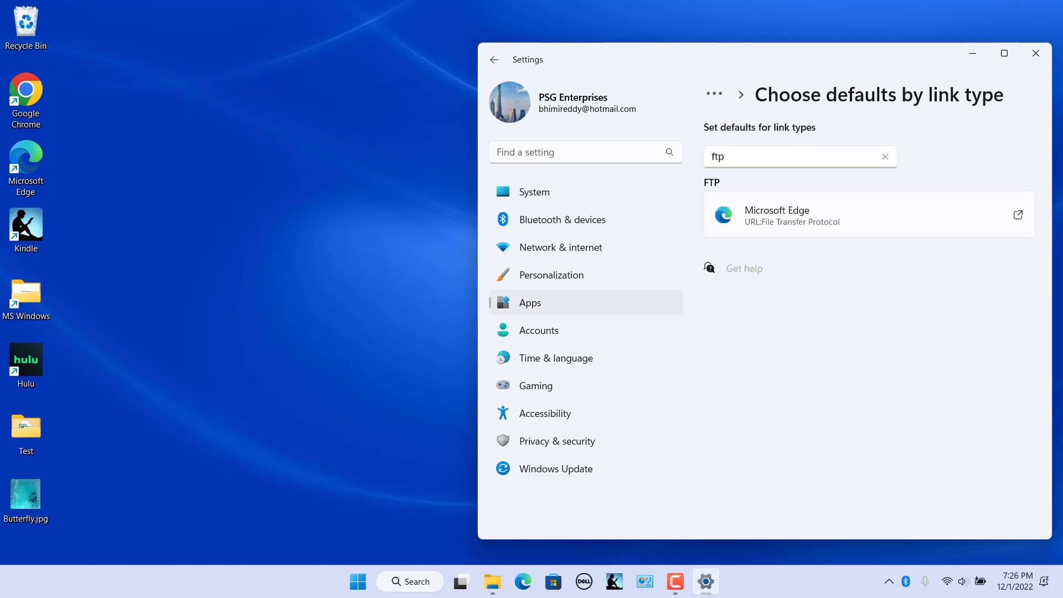
pyautogui.click(780, 220)
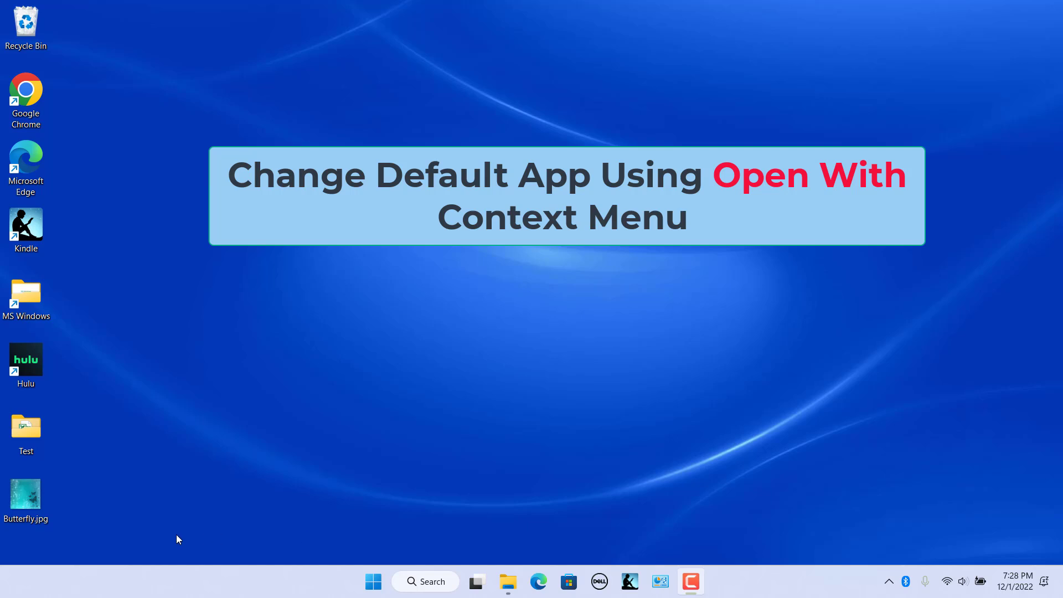
# - Open Butterfly.jpg once in Paint, close Paint, then bring up the file's Open with apps again
pyautogui.rightClick(33, 500)
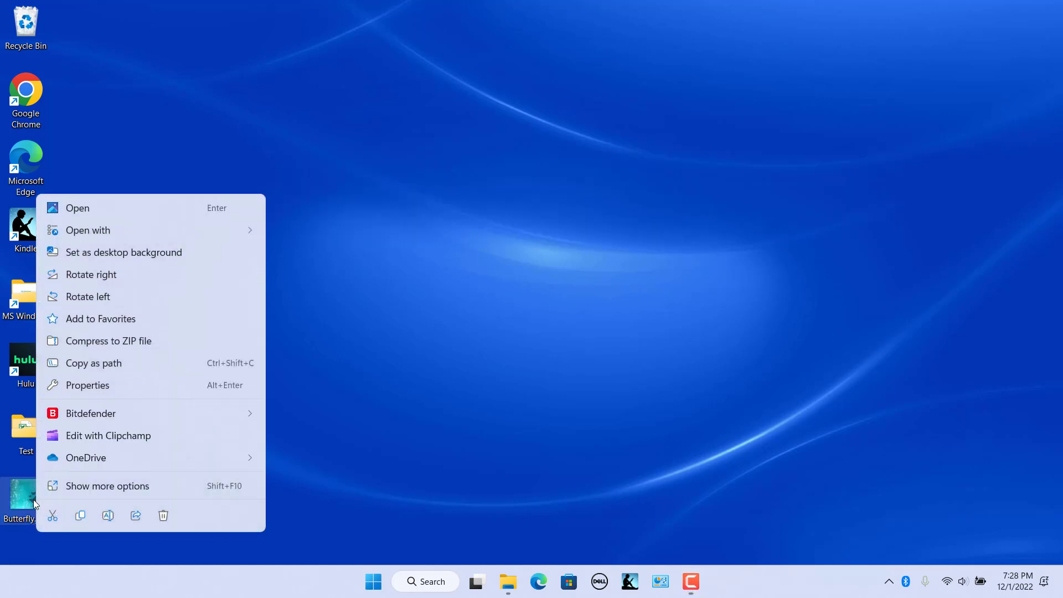
pyautogui.moveTo(94, 235)
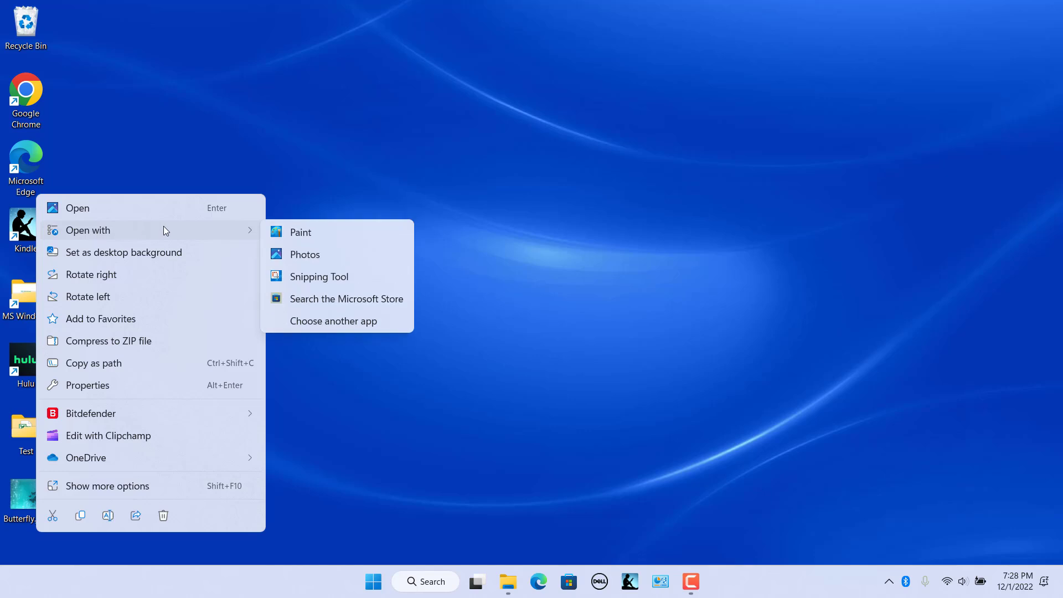
pyautogui.click(302, 233)
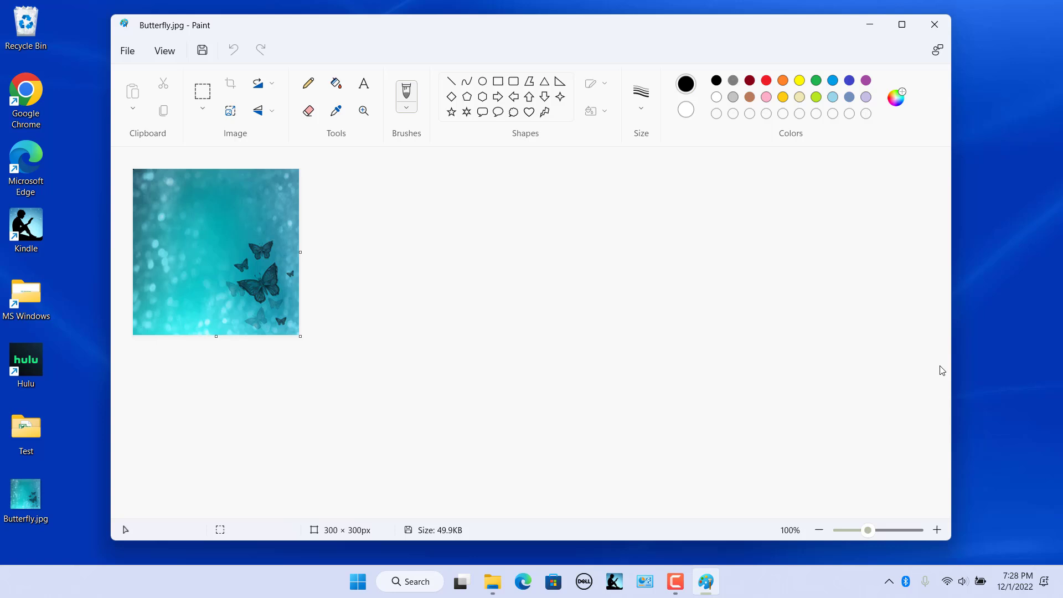
pyautogui.click(936, 28)
pyautogui.hotkey('shift', 'F10')
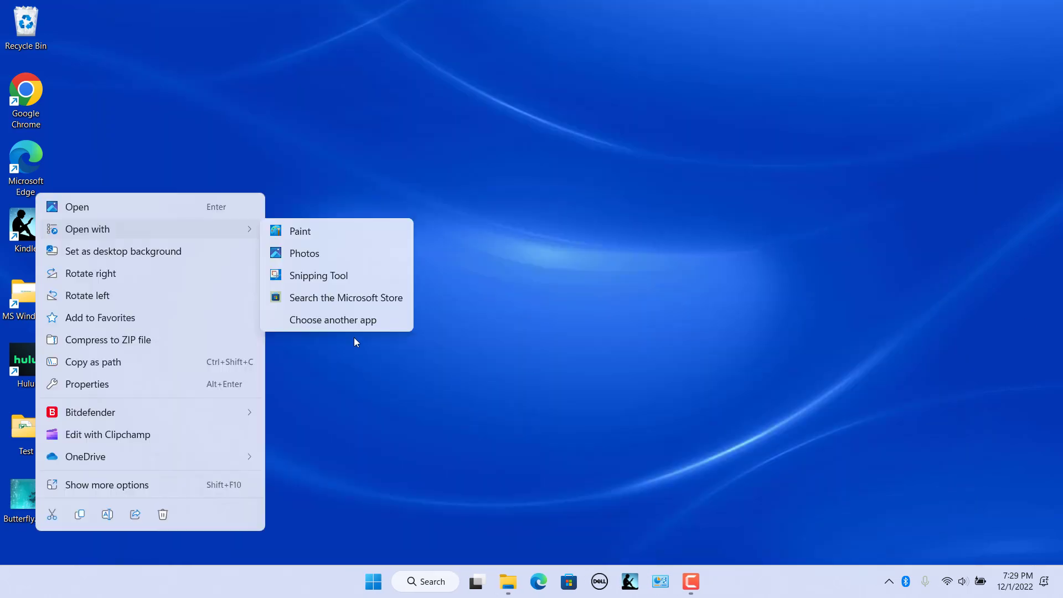
# - Choose Paint from the other-apps list and set it to always open .jpg files
pyautogui.click(355, 321)
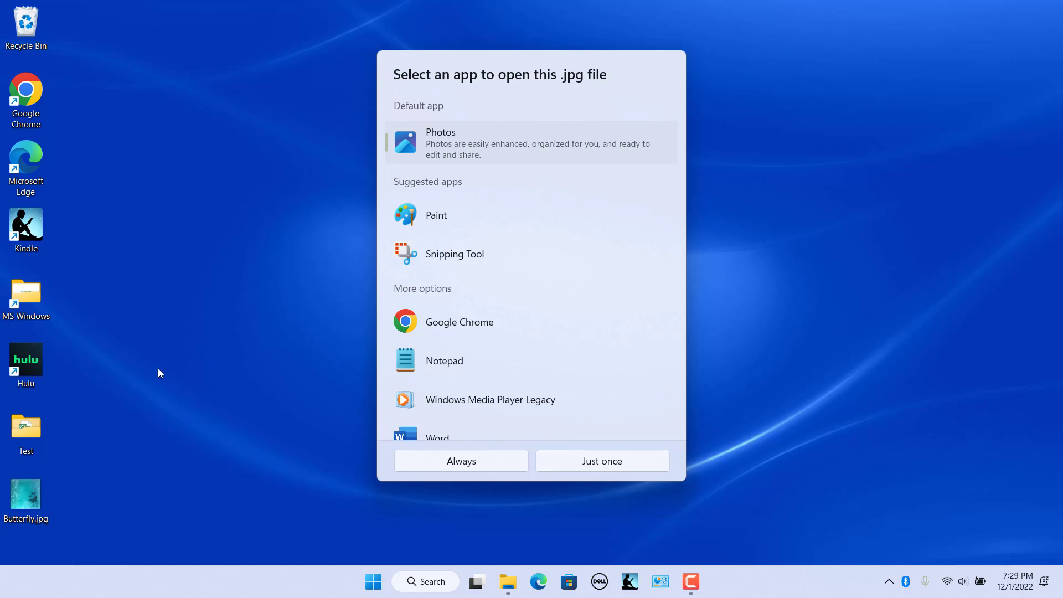
pyautogui.click(441, 217)
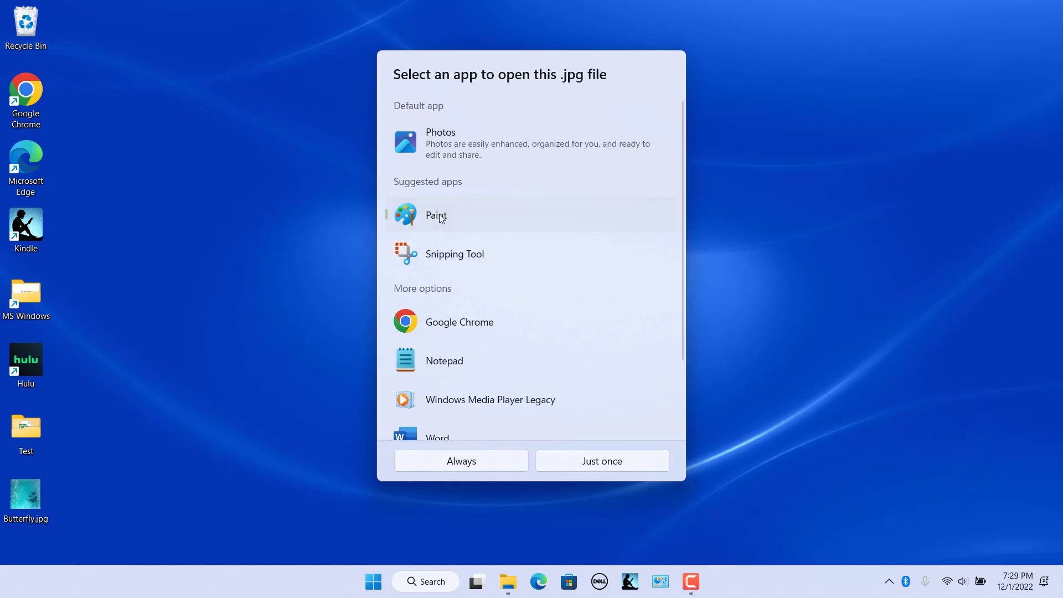
pyautogui.click(451, 460)
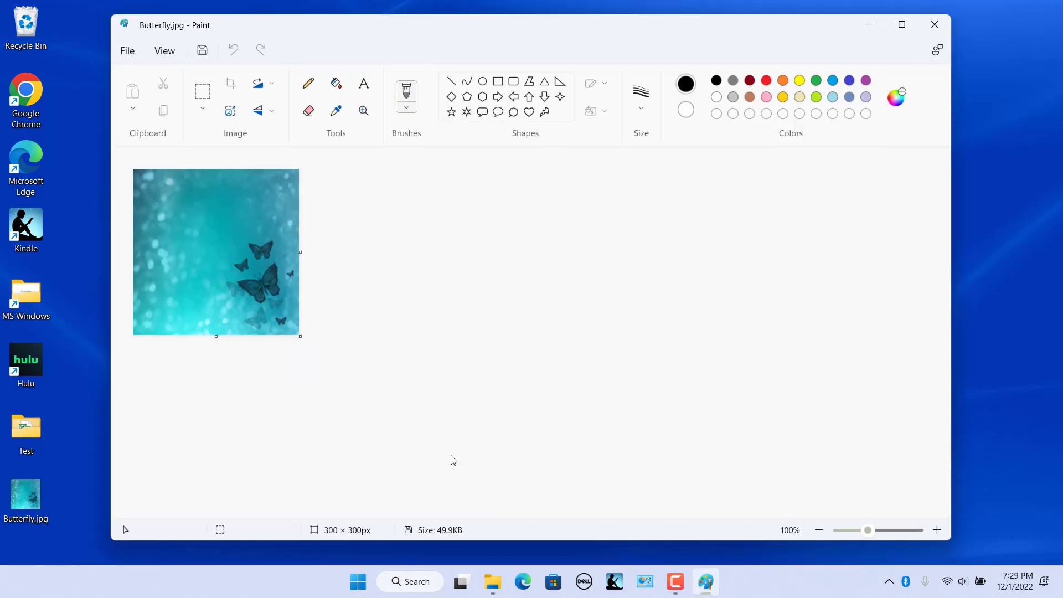
# - Reopen Butterfly.jpg to confirm it now opens in Paint, then close Paint
pyautogui.click(935, 24)
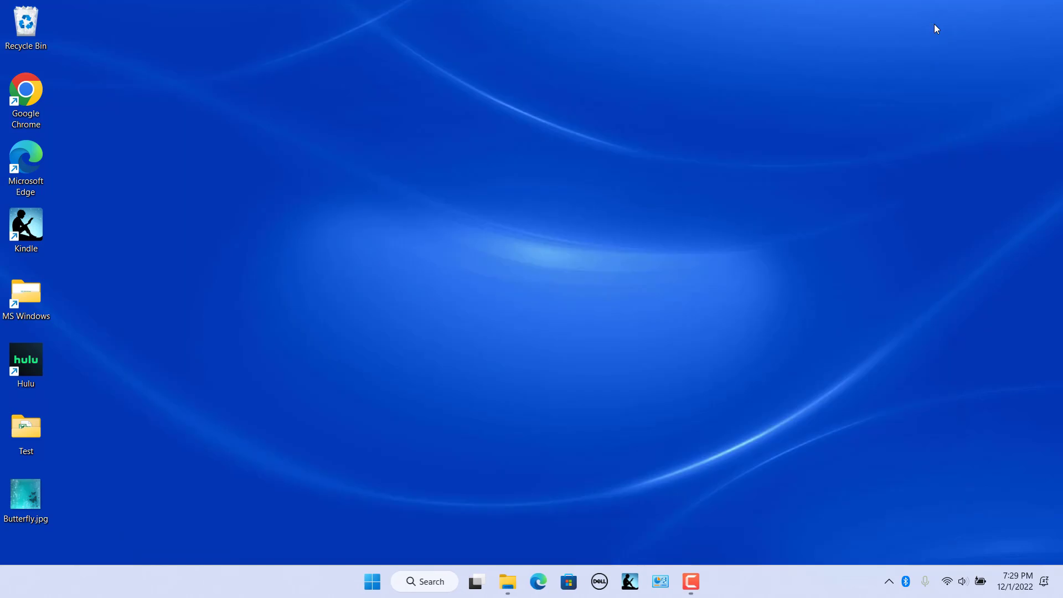
pyautogui.doubleClick(24, 496)
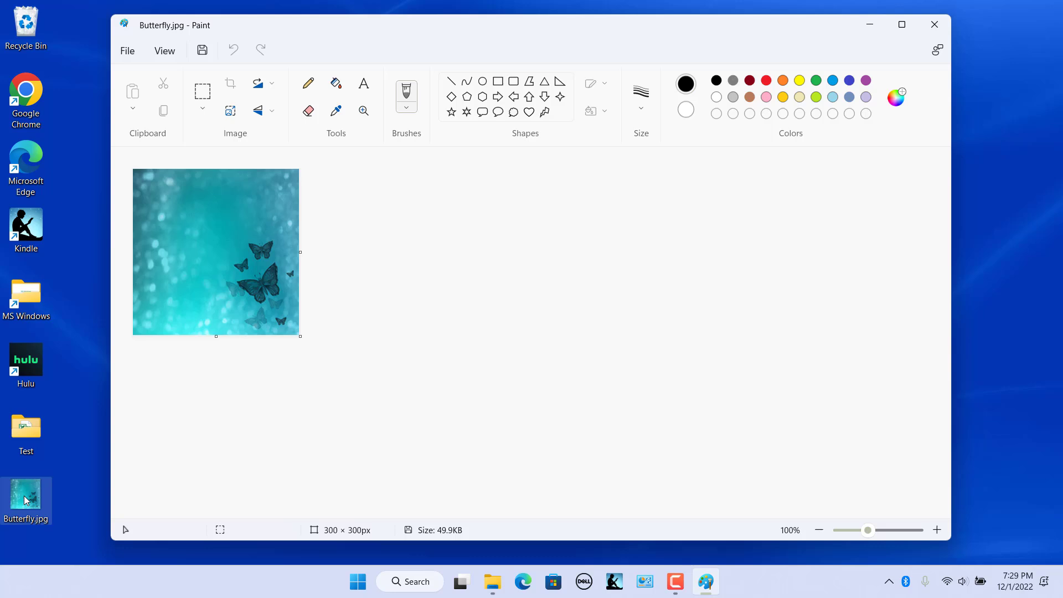
pyautogui.click(939, 25)
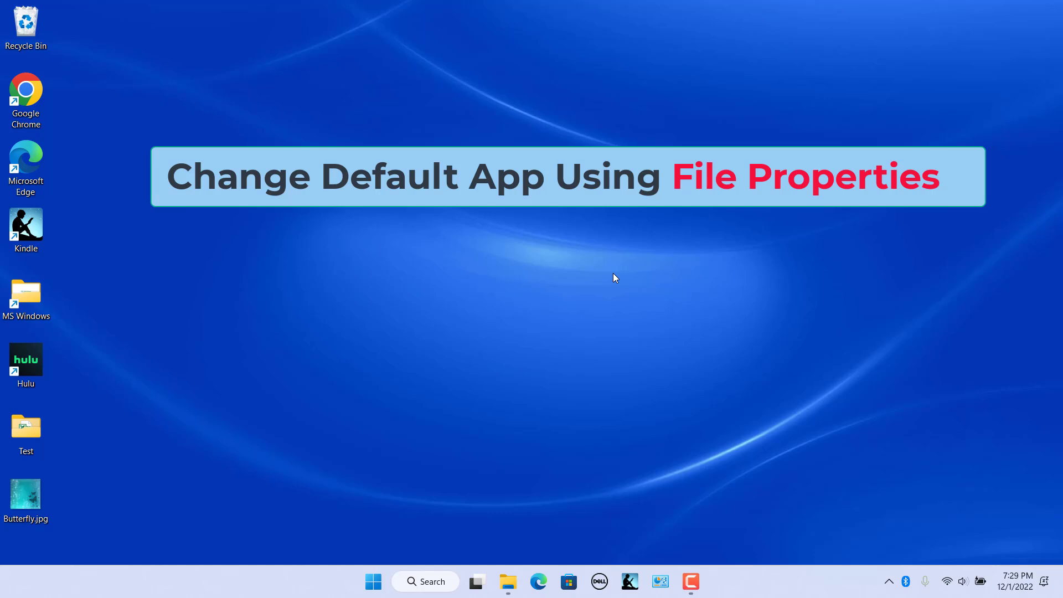
# - In Butterfly.jpg's Properties, change the .jpg 'Opens with' app from Paint to Photos
pyautogui.rightClick(18, 495)
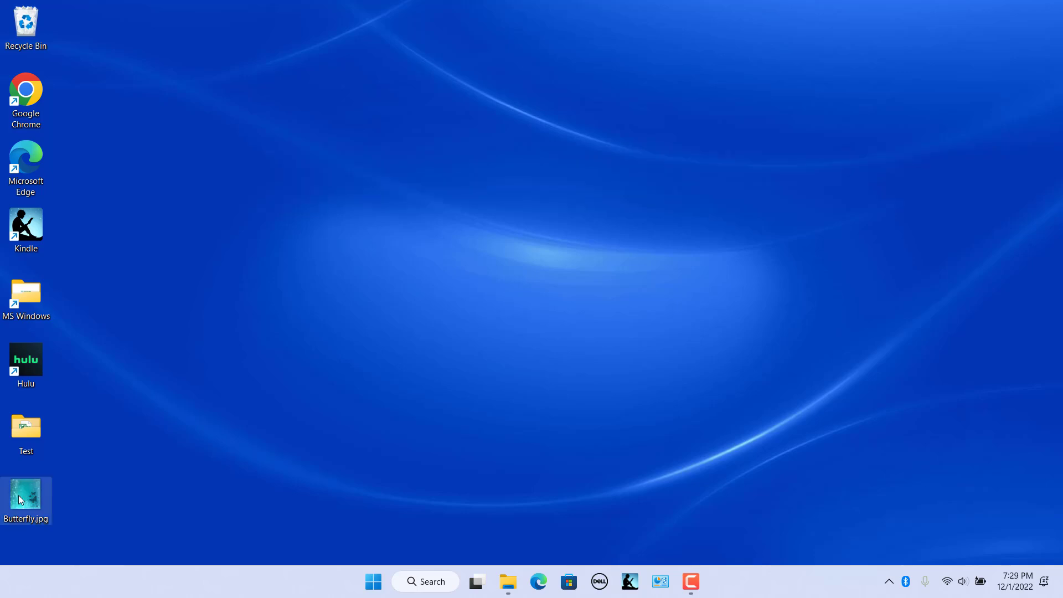
pyautogui.click(75, 380)
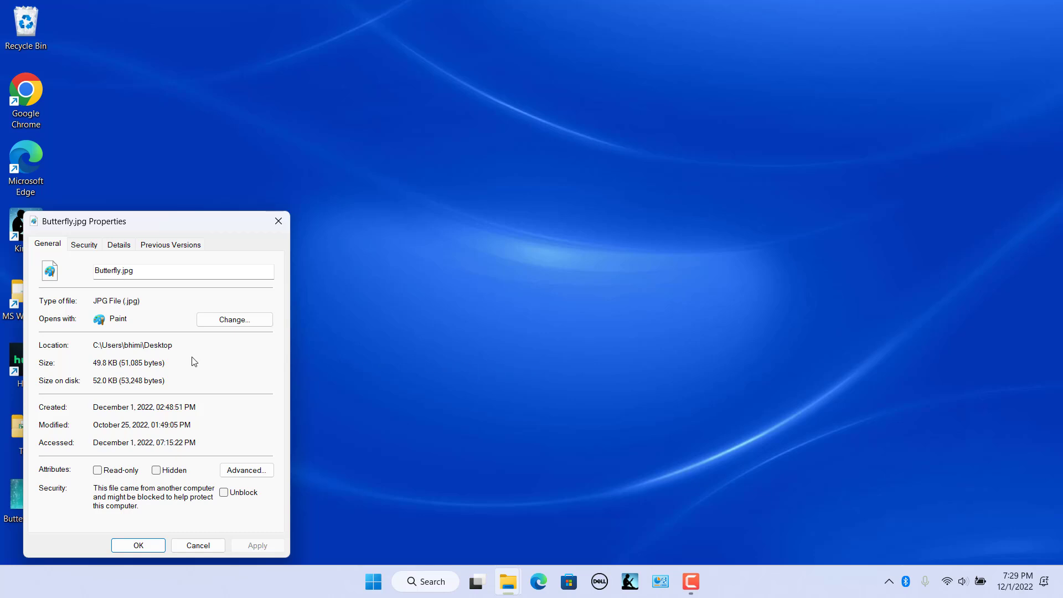
pyautogui.click(240, 325)
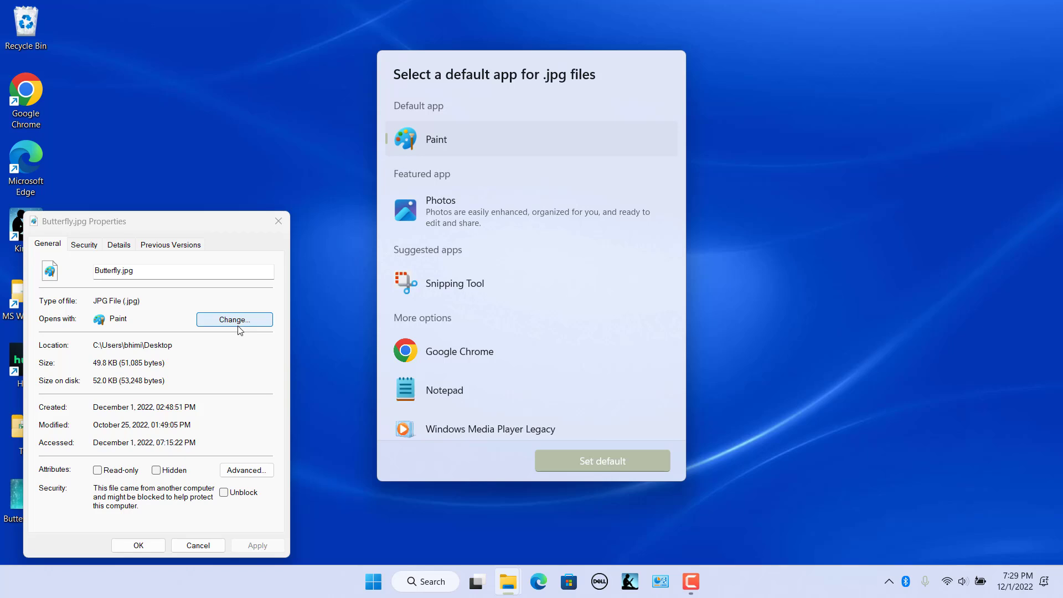
pyautogui.click(457, 214)
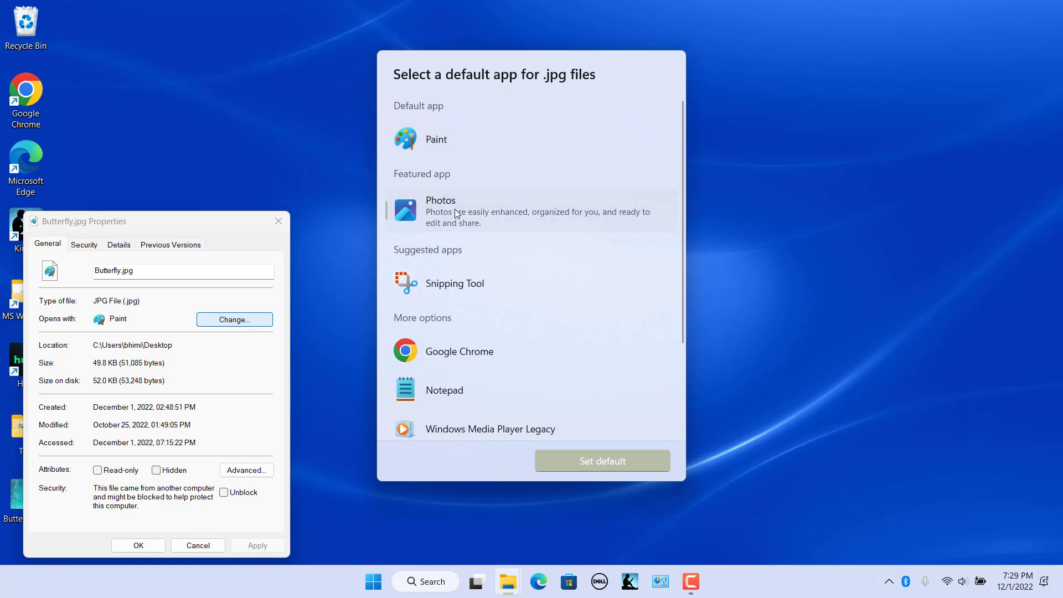
pyautogui.click(603, 465)
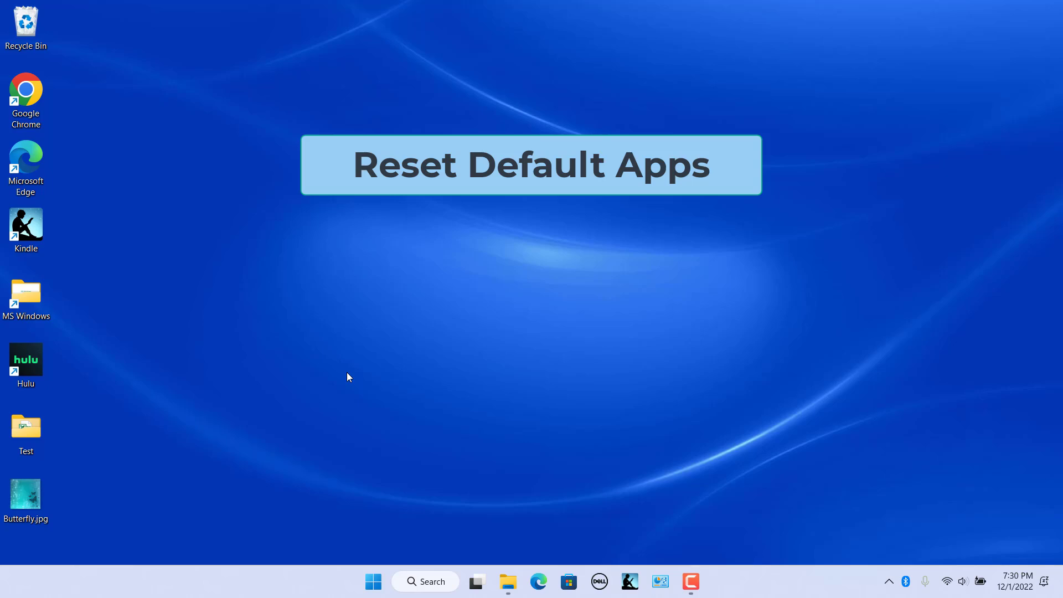
# - Under Settings > Apps > Default apps, reset all default apps and confirm the reset
pyautogui.press('super')
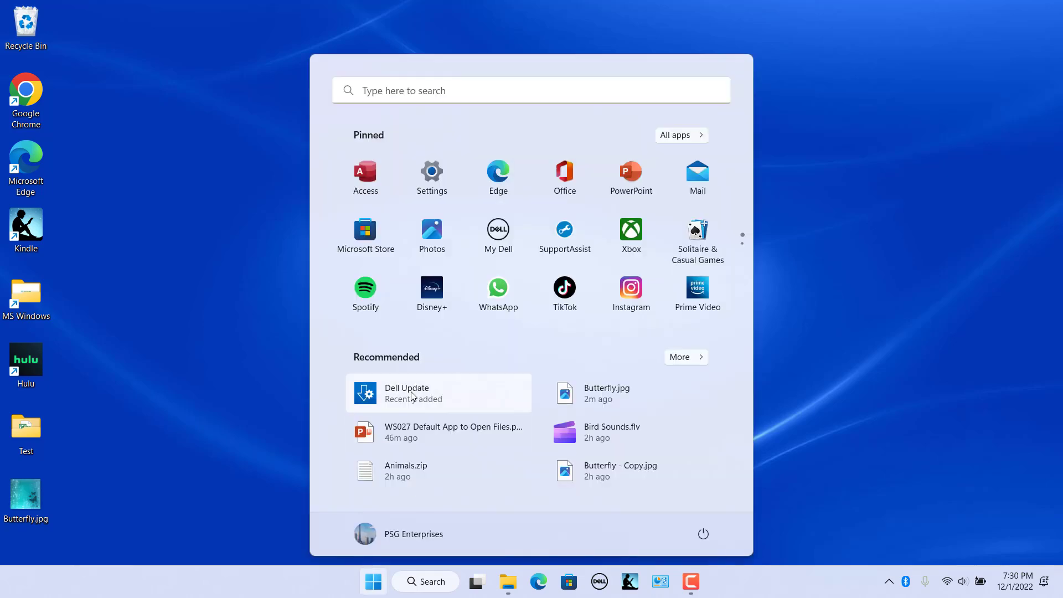
pyautogui.click(433, 177)
pyautogui.click(544, 304)
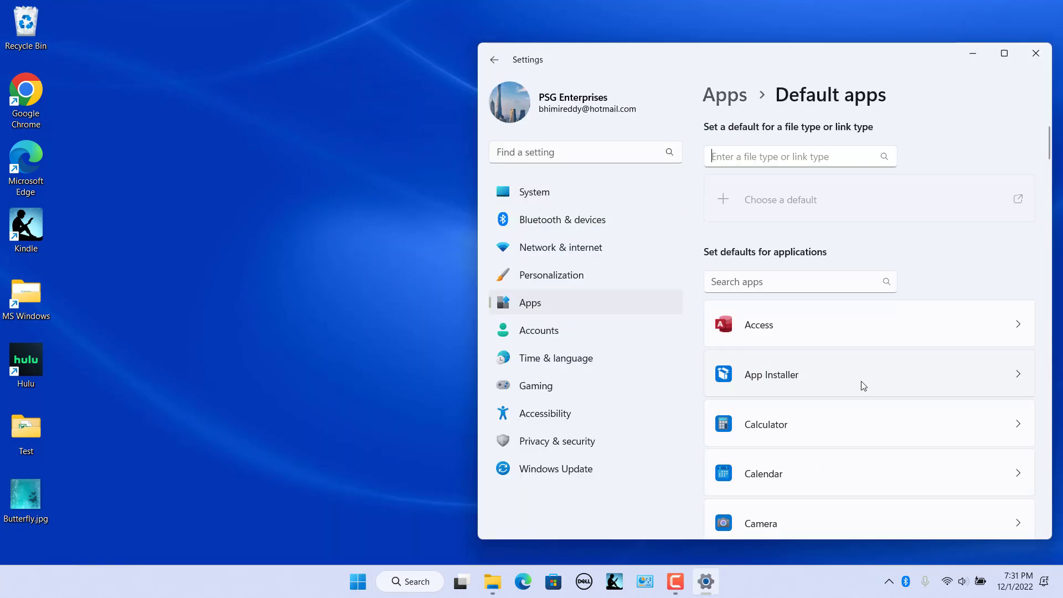
pyautogui.scroll(-20, 862, 386)
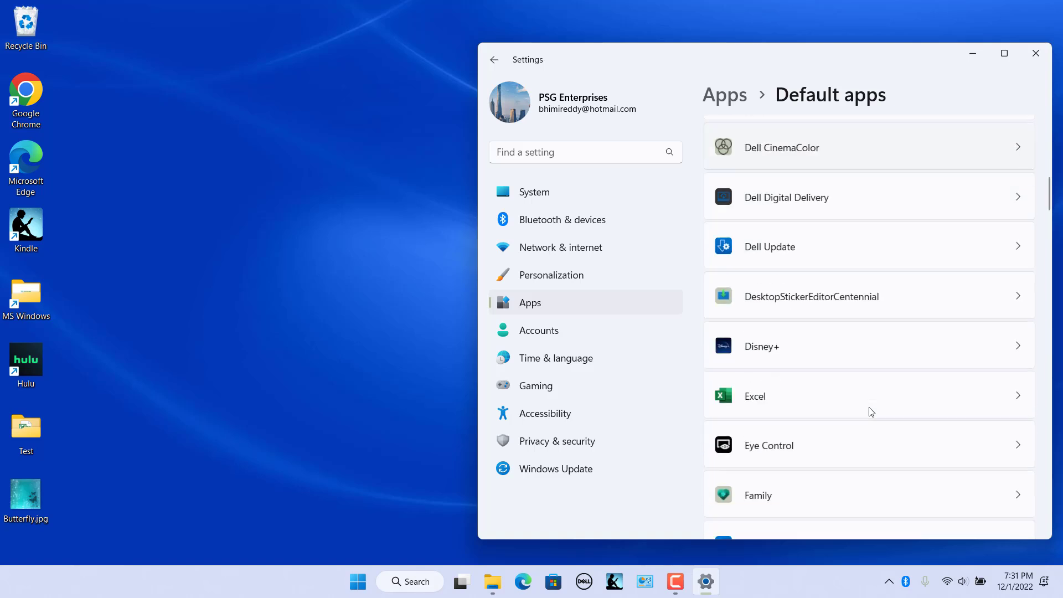
pyautogui.scroll(-15, 903, 443)
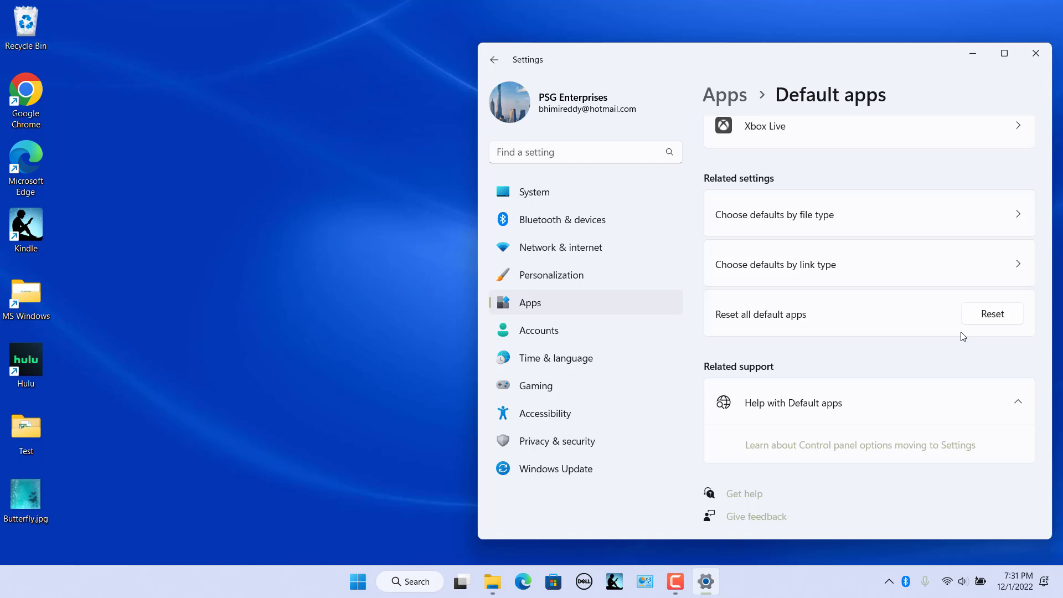
pyautogui.click(987, 319)
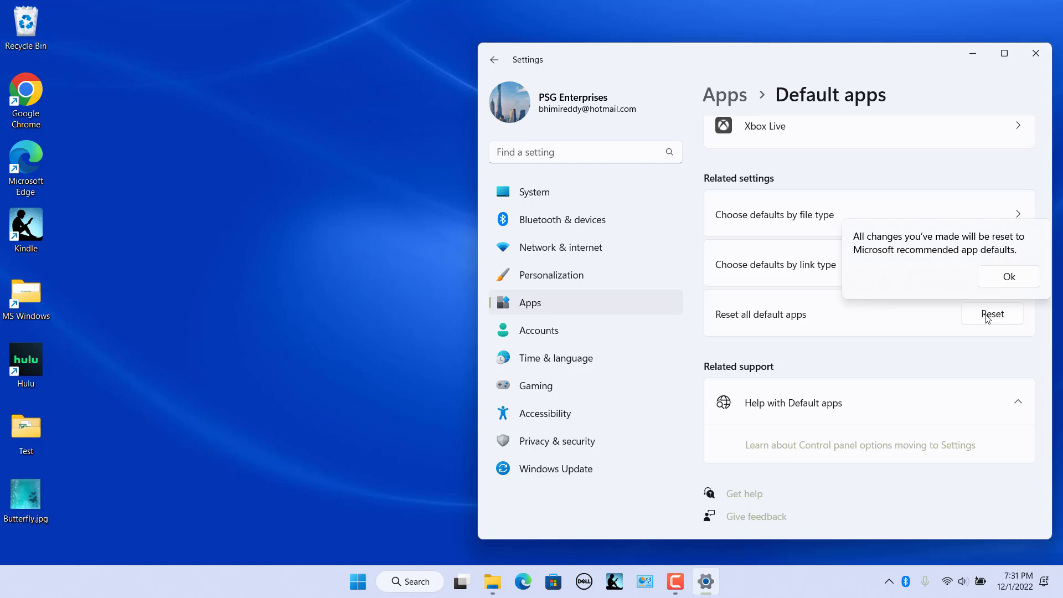
pyautogui.click(1012, 280)
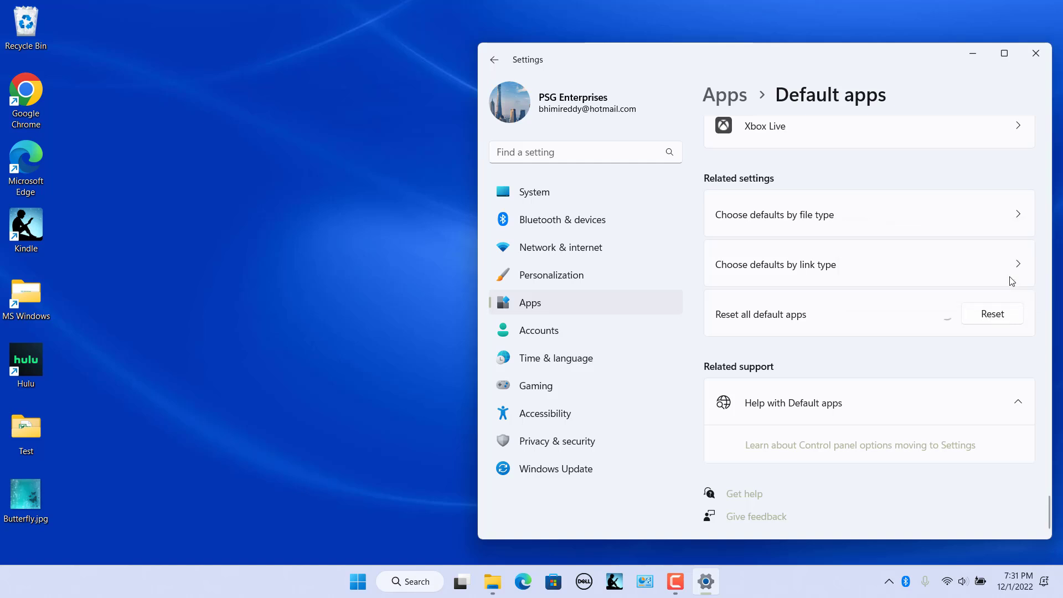